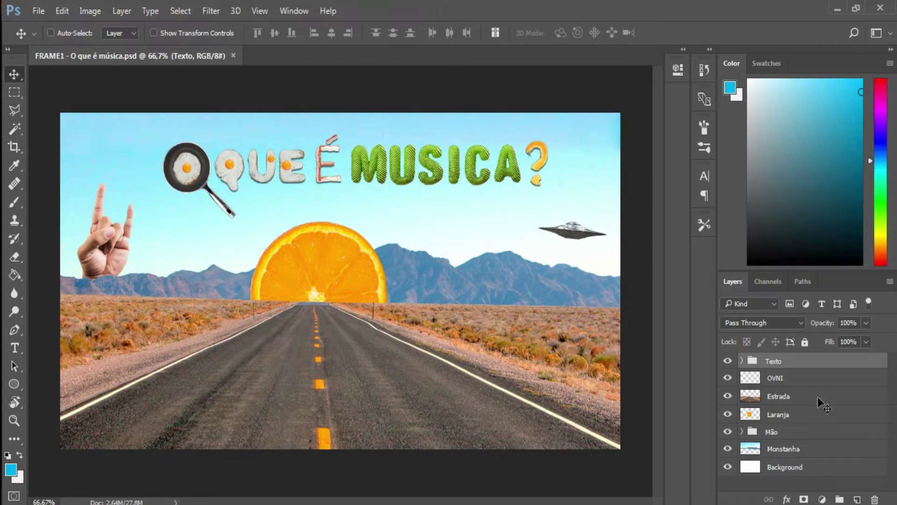
- Hide every collage layer and preview the mountain layer by itself
left_click(727, 361)
left_click_drag(728, 377, 728, 467)
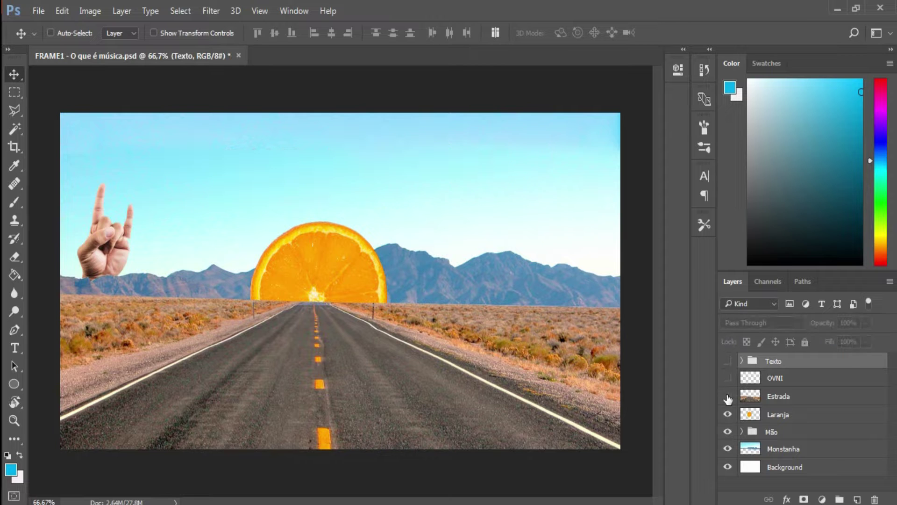
left_click(728, 448)
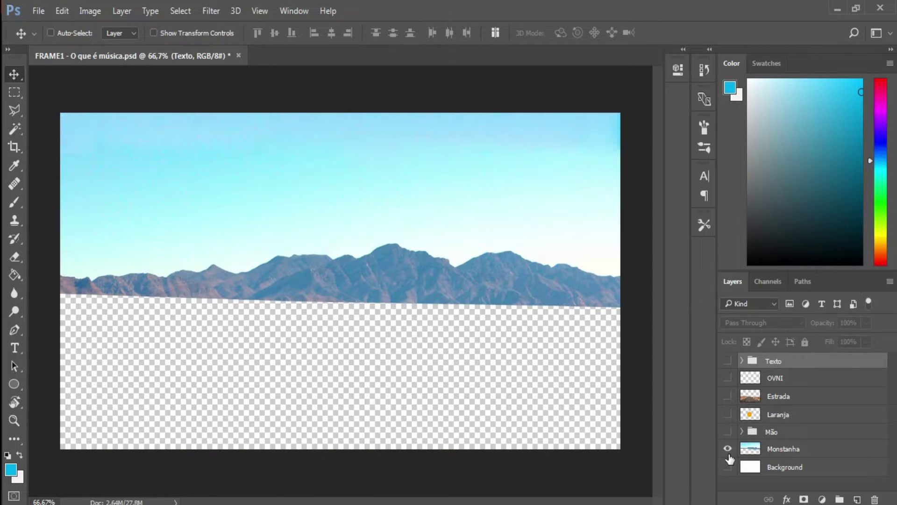
left_click(728, 453)
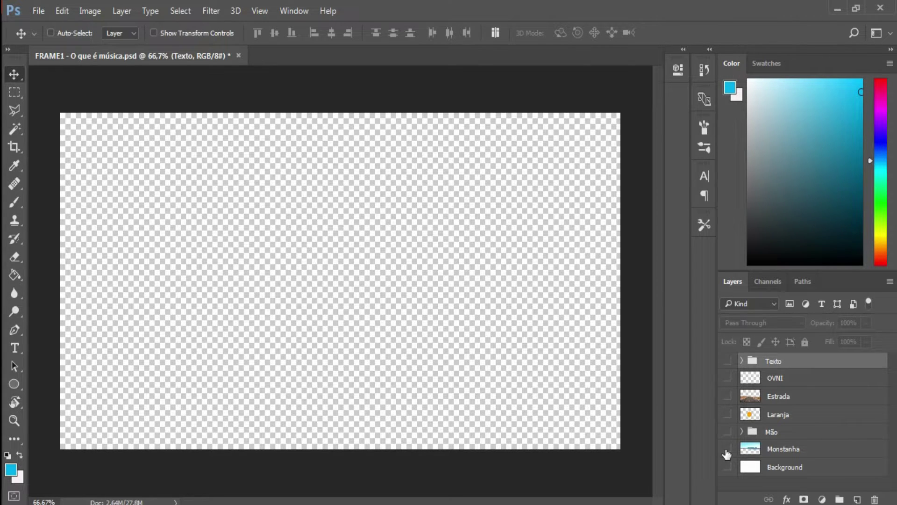
- Turn the mountain, hand, orange slice, road, UFO and title layers back on
left_click(728, 449)
left_click(727, 431)
left_click(727, 414)
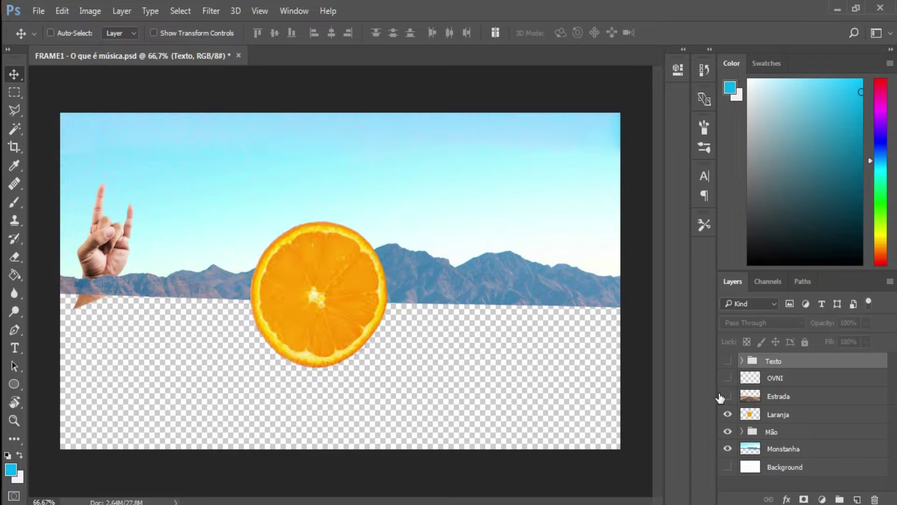
left_click(727, 396)
left_click(728, 377)
left_click(727, 361)
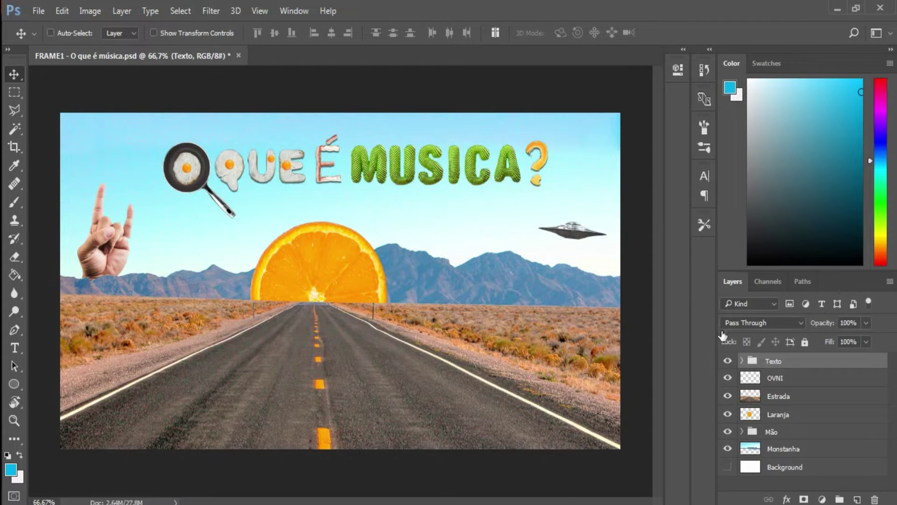
- Hide all the collage layers again and view the mountain layer on its own
left_click(727, 448)
left_click(728, 430)
left_click(731, 397)
left_click(728, 414)
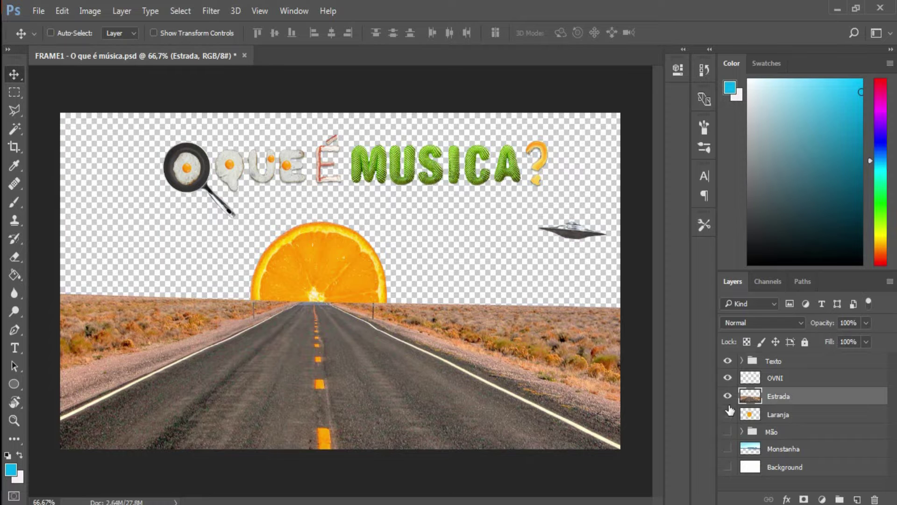
left_click(728, 396)
left_click(727, 378)
left_click(729, 361)
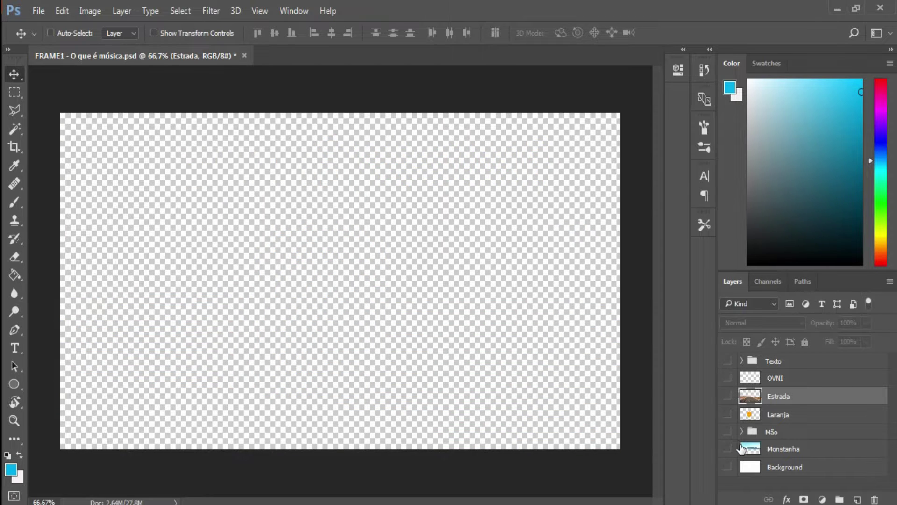
left_click(728, 449)
left_click(728, 450)
- Solo the road, then the orange slice, then the hand group in turn
left_click(728, 397)
left_click(728, 397)
left_click(728, 414)
left_click(728, 414)
left_click(728, 431)
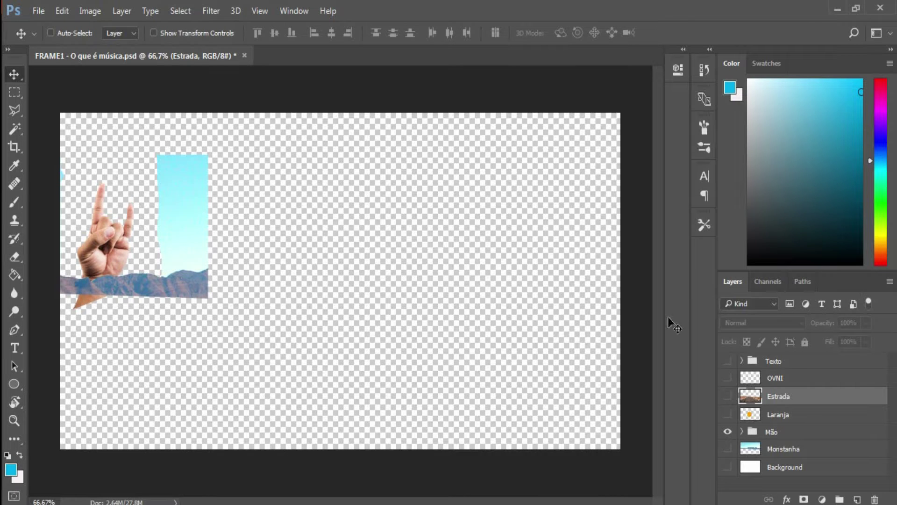
- Check the hand group with the mountain and UFO, then solo the title text group
left_click(727, 448)
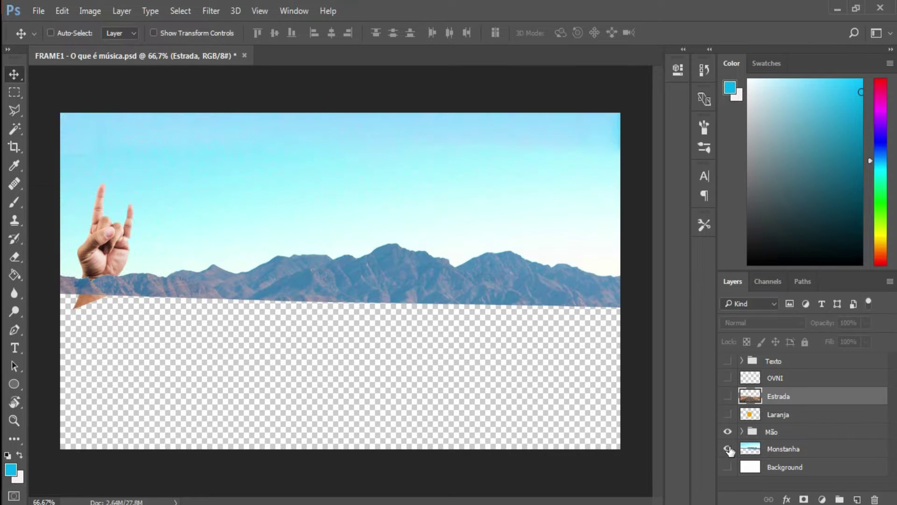
left_click(727, 448)
left_click(728, 378)
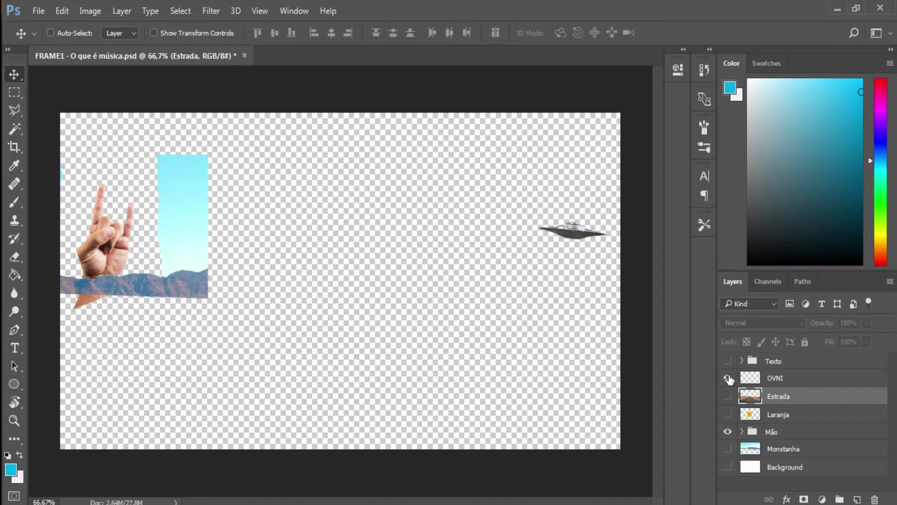
left_click(727, 377)
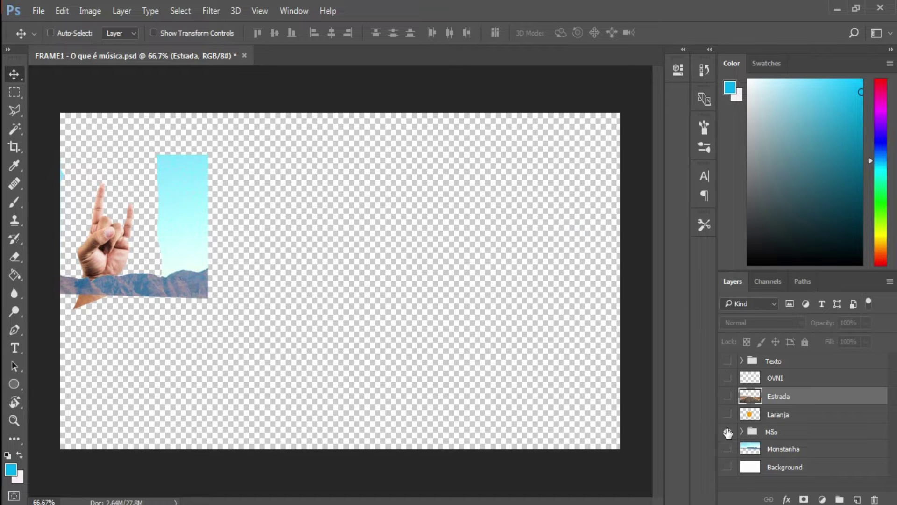
left_click(728, 431)
left_click(727, 361)
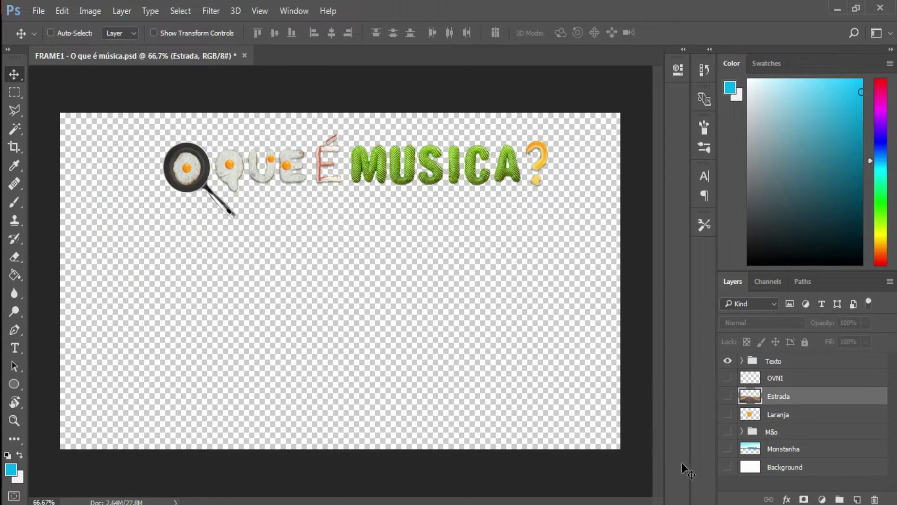
- Turn the mountain, orange, road, UFO and hand layers back on, leaving Background hidden
left_click(728, 448)
left_click_drag(728, 414, 727, 396)
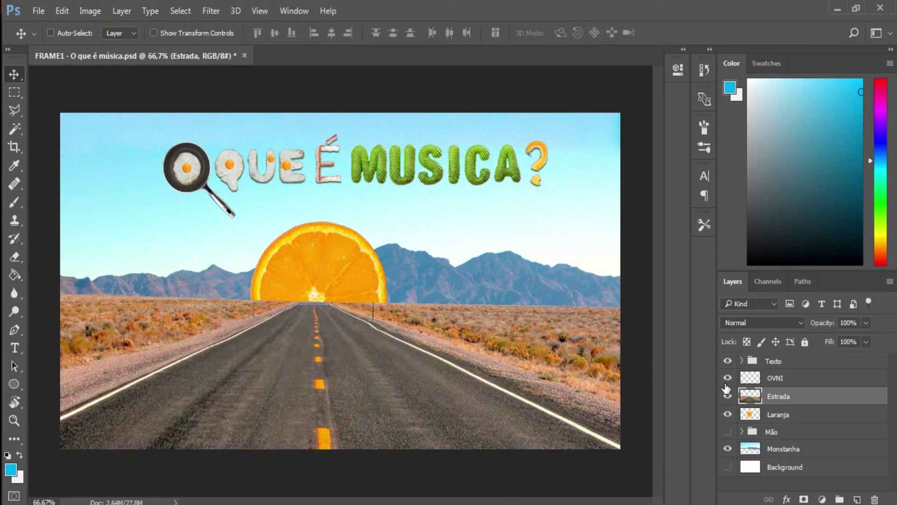
left_click(728, 377)
left_click(728, 431)
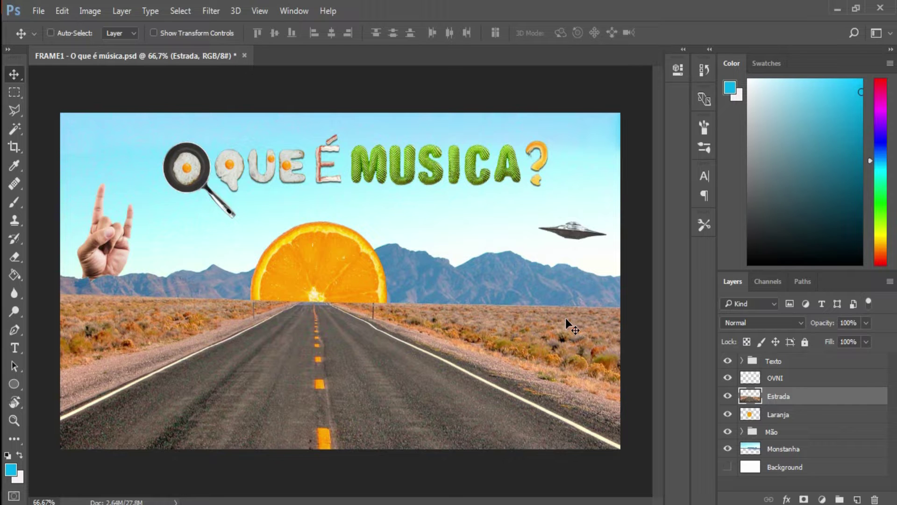
- Create a new empty After Effects project via Arquivo > Novo > Novo projeto and open the import dialog
key("alt+bracketleft")
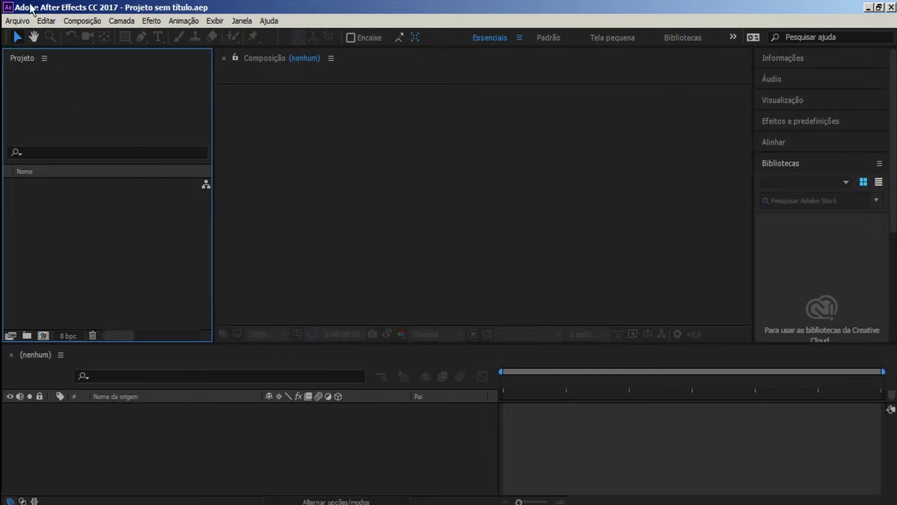
left_click(17, 22)
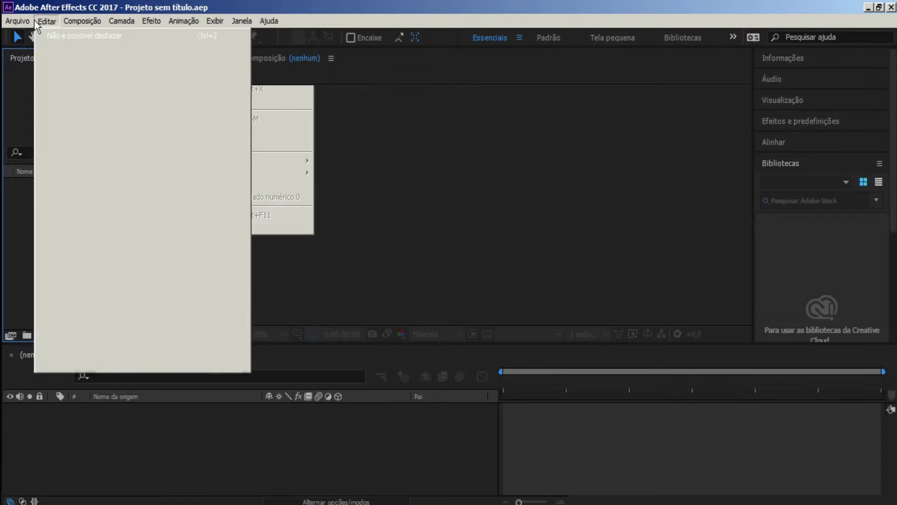
mouse_move(154, 35)
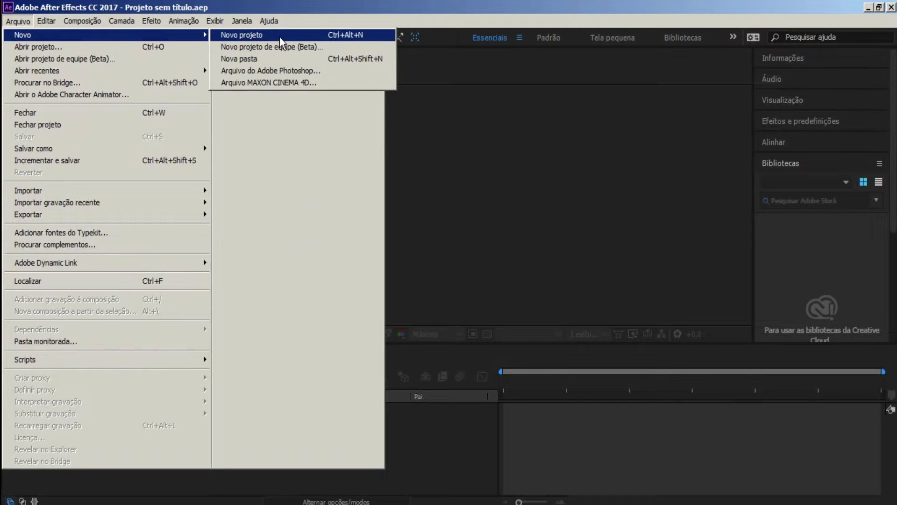
left_click(281, 38)
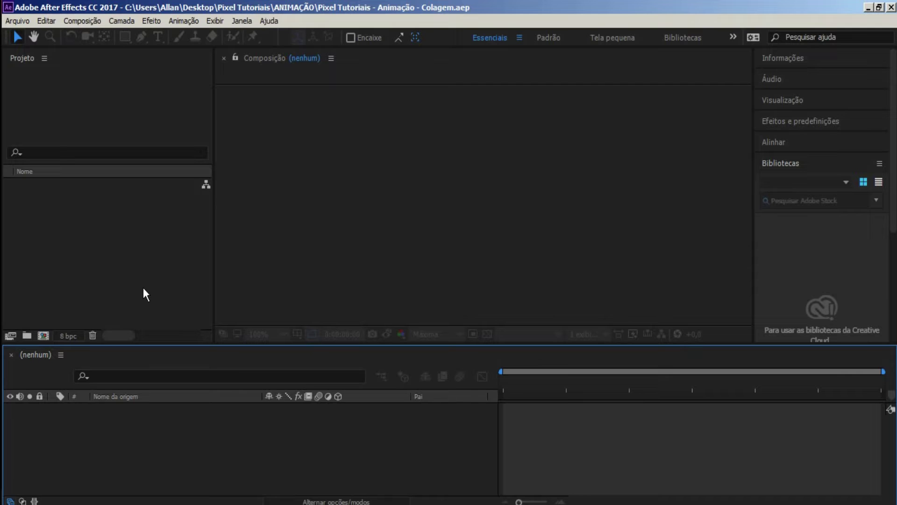
double_click(125, 244)
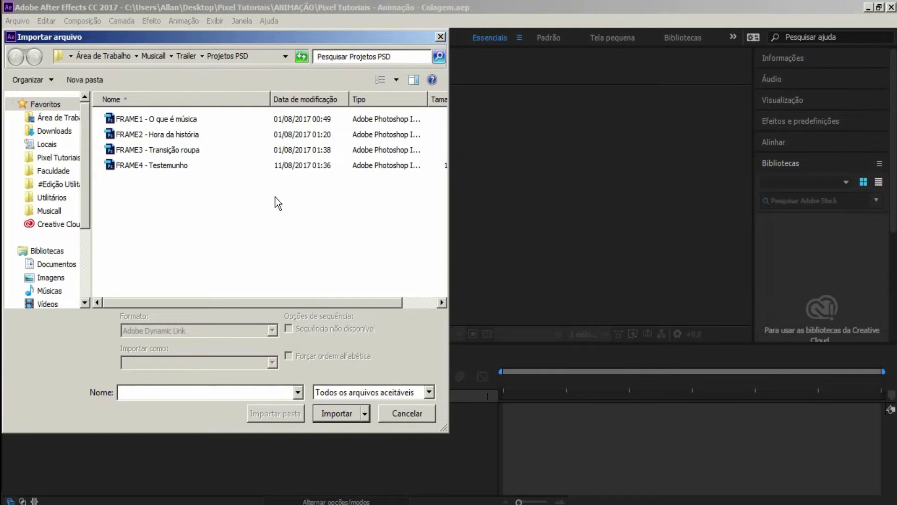
- Import FRAME1 - O que é música.psd as Composição - Manter tamanhos de camada with merged layer styles
left_click(173, 120)
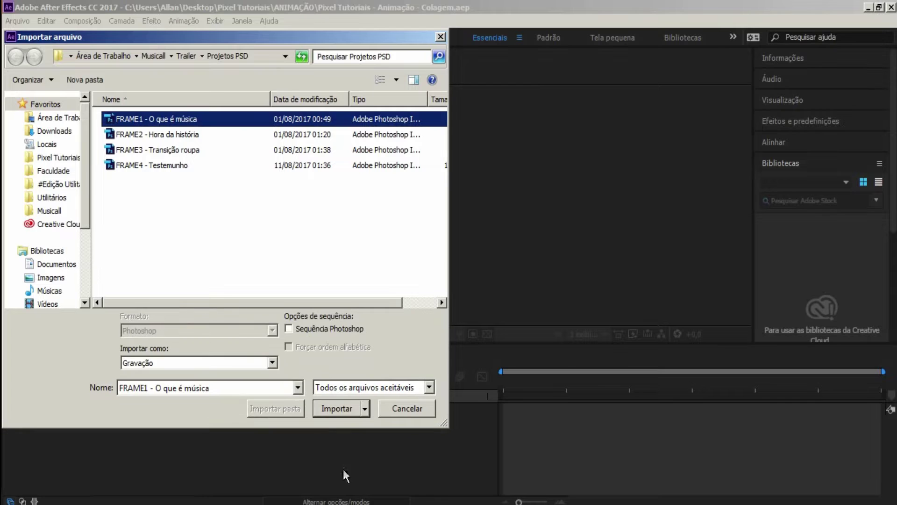
left_click(335, 410)
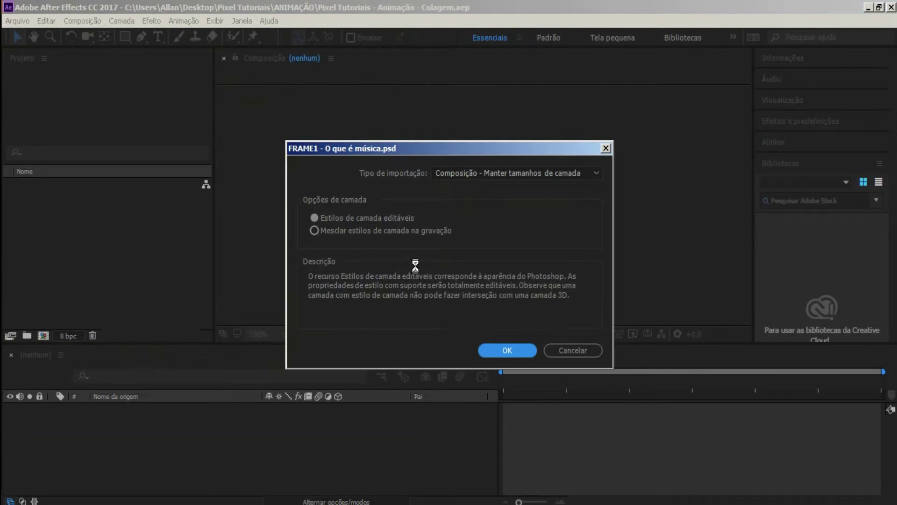
left_click(334, 231)
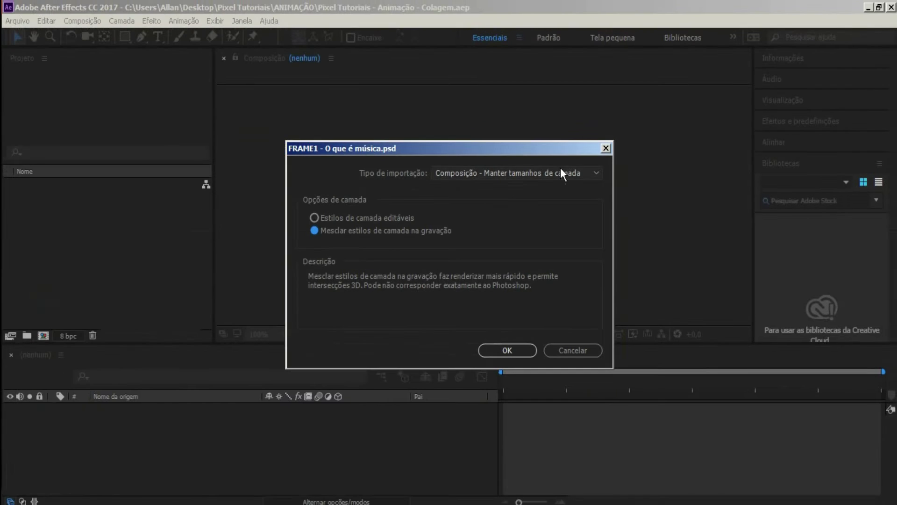
left_click(557, 171)
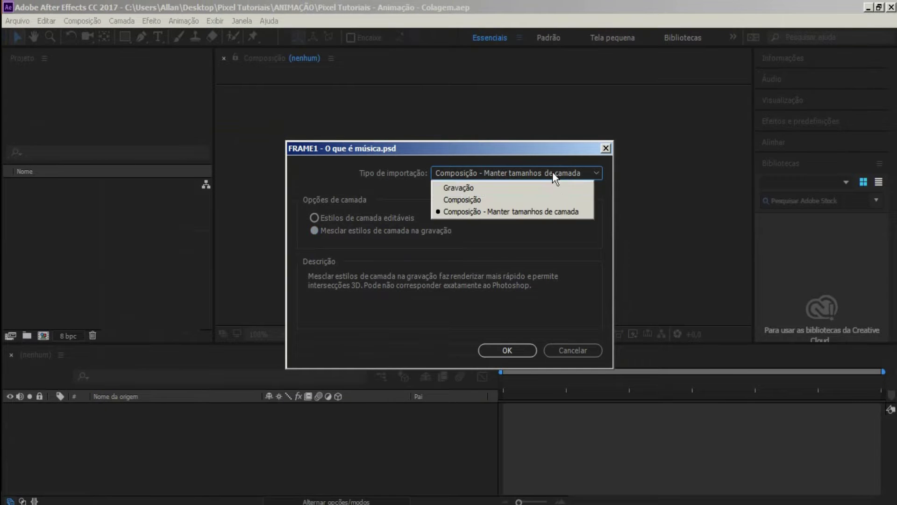
left_click(488, 214)
left_click(496, 348)
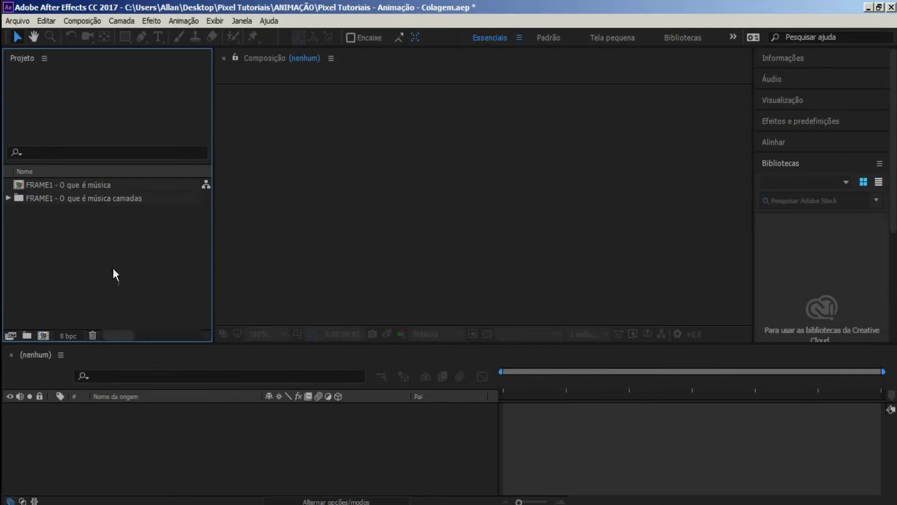
left_click(86, 180)
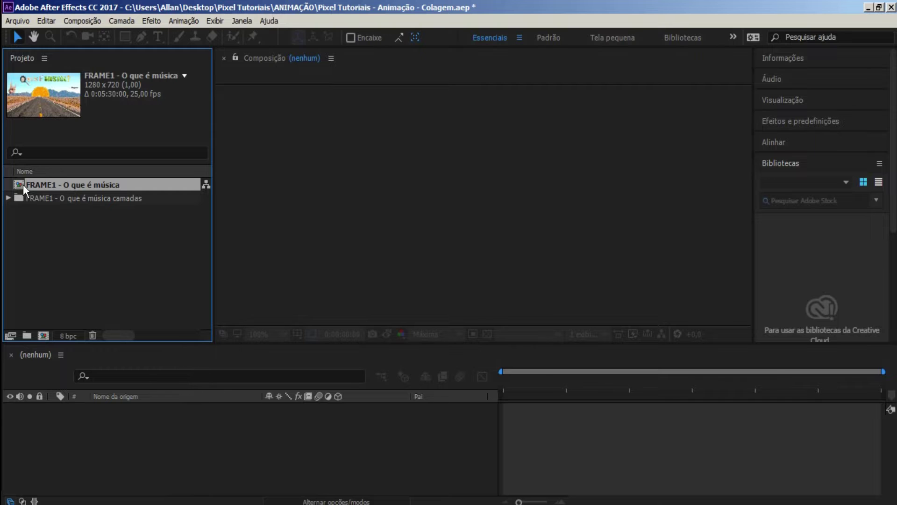
- Open the FRAME1 composition, fit the viewer, and select through its layers
double_click(23, 184)
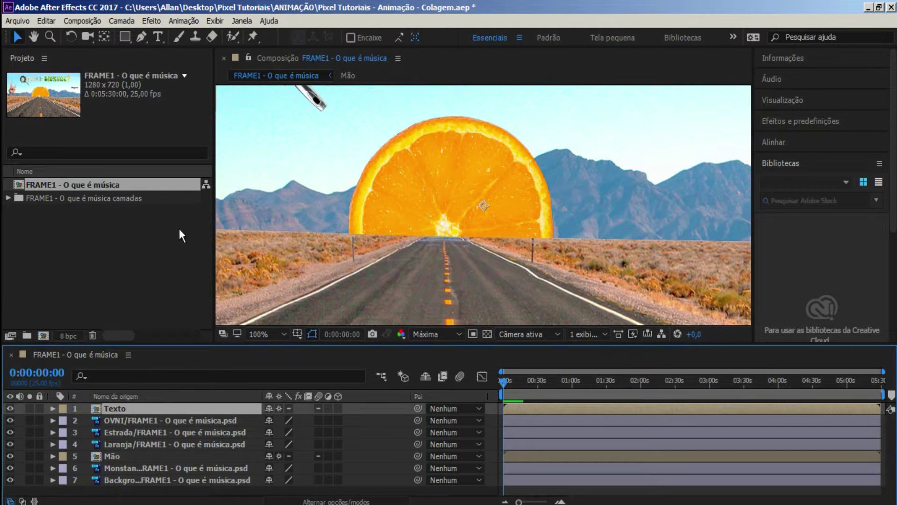
left_click(81, 262)
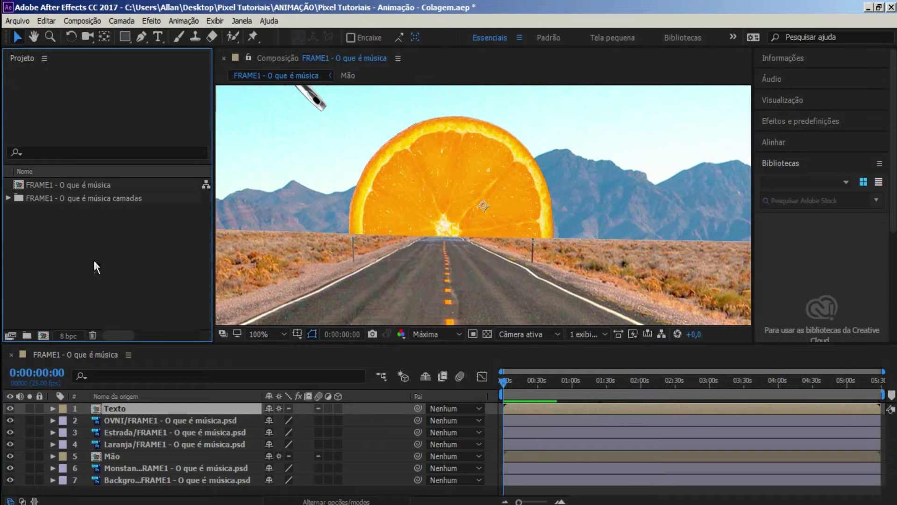
key("comma")
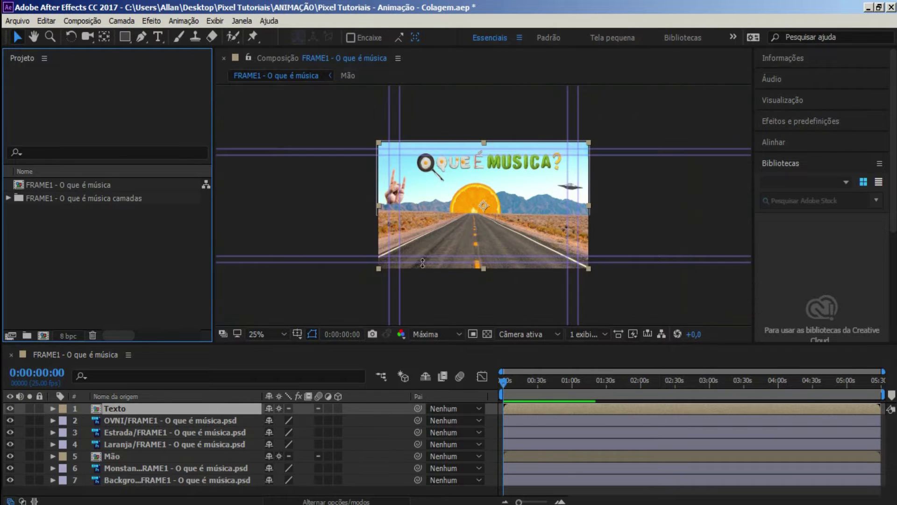
left_click(128, 423)
left_click(149, 432)
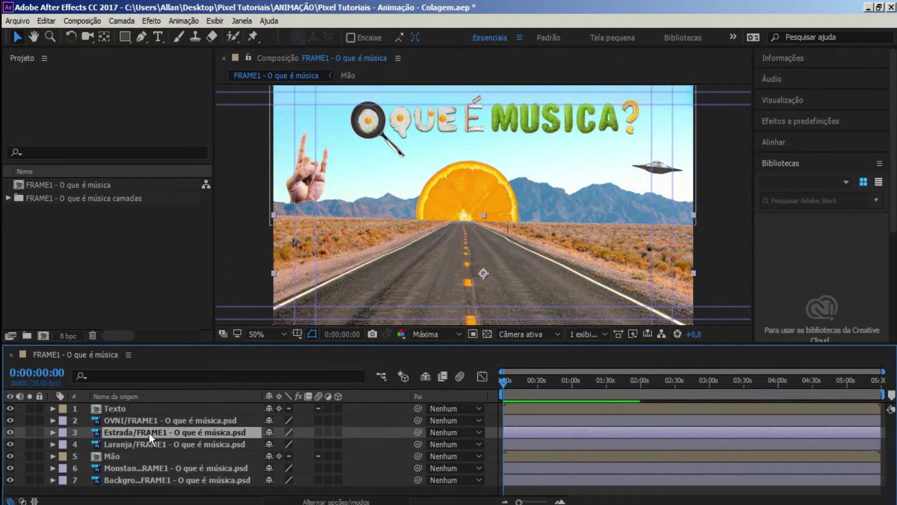
left_click(142, 468)
left_click(138, 480)
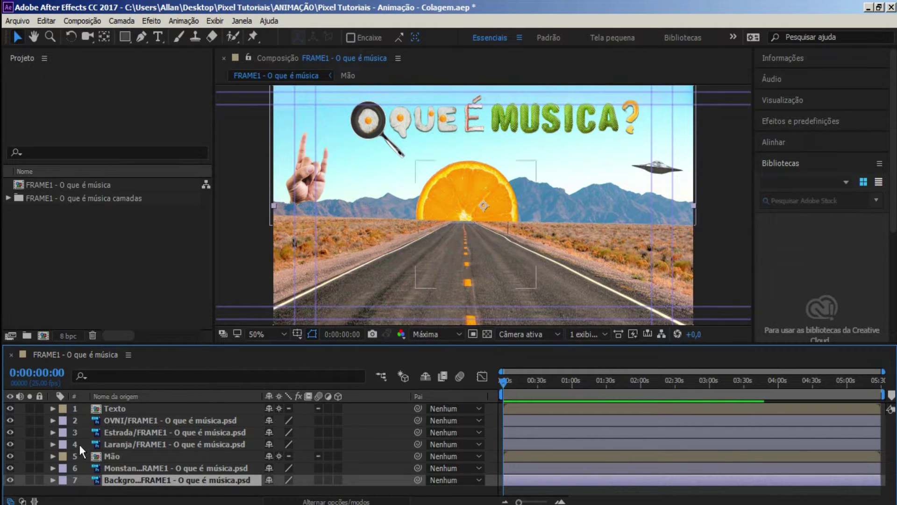
left_click(109, 410)
left_click(114, 455)
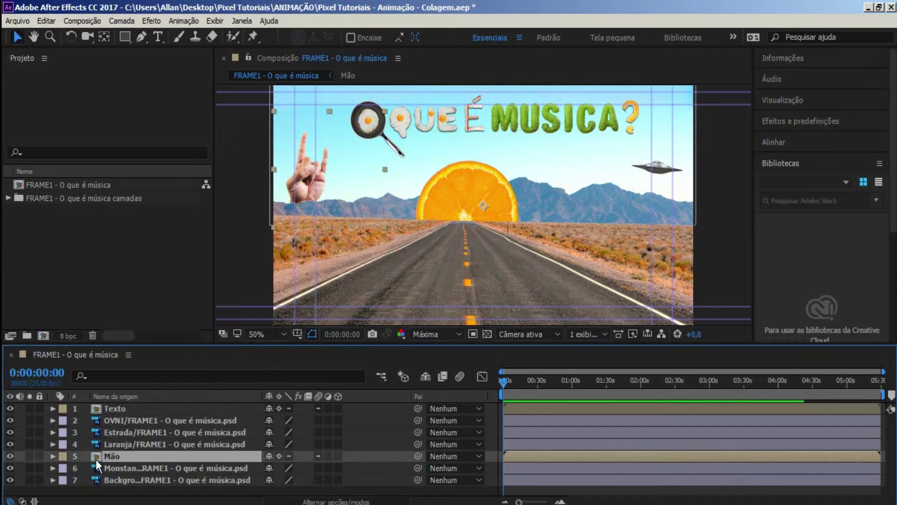
- Inspect the Mão and Texto precomps, returning to FRAME1 after each
double_click(98, 456)
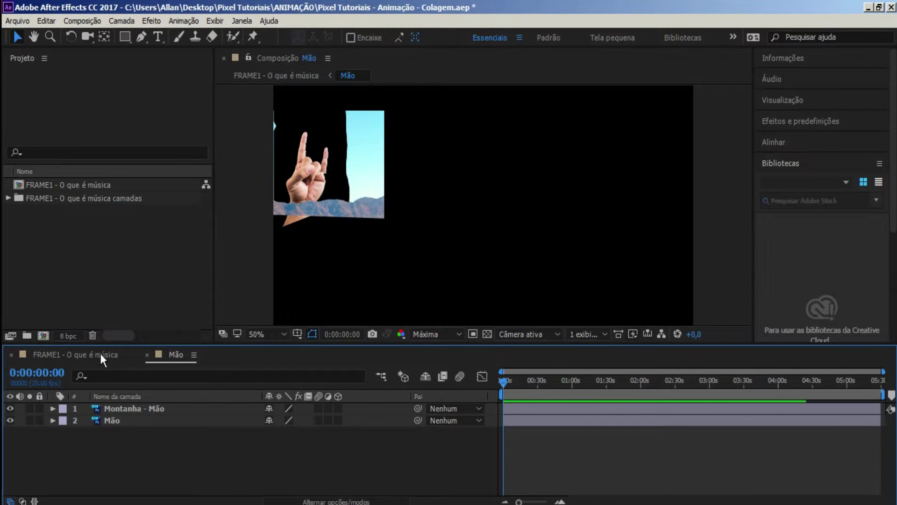
left_click(101, 354)
left_click(111, 407)
double_click(111, 408)
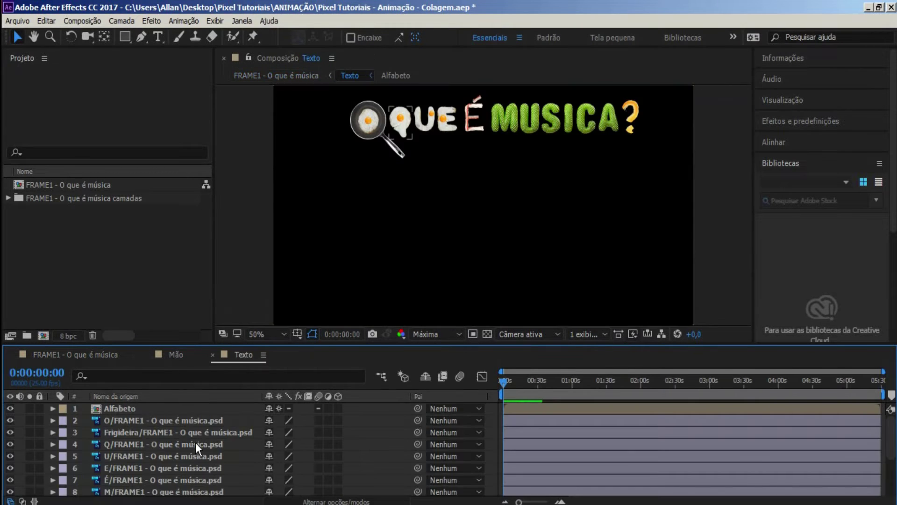
left_click(89, 354)
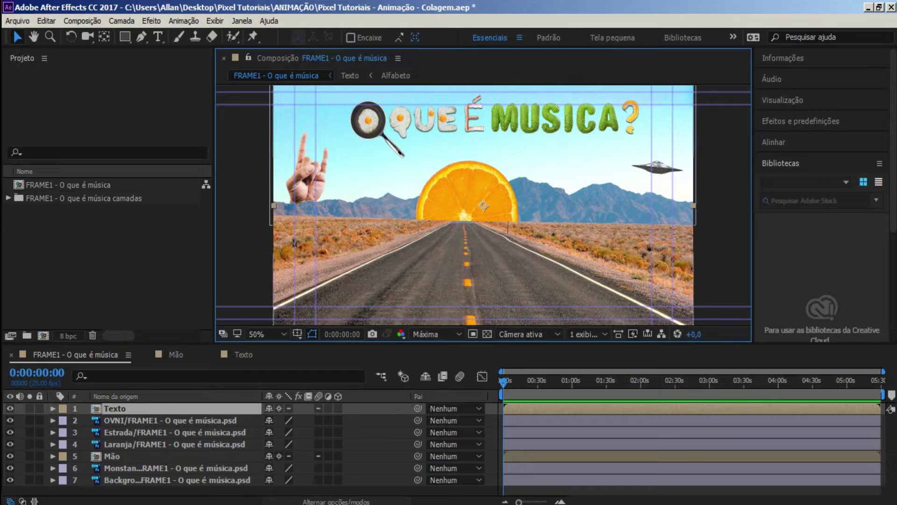
- Twirl open Texto's Transform properties, collapse them, then hide all seven layers
left_click(52, 409)
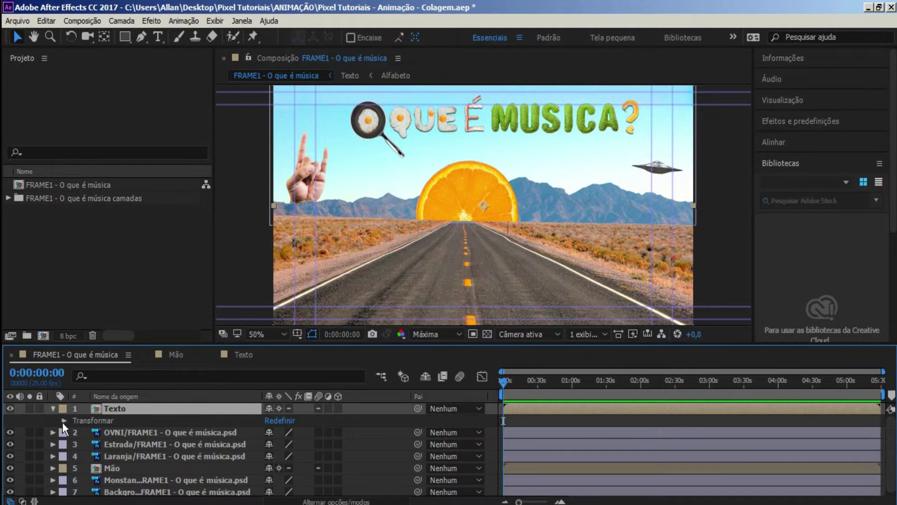
left_click(64, 420)
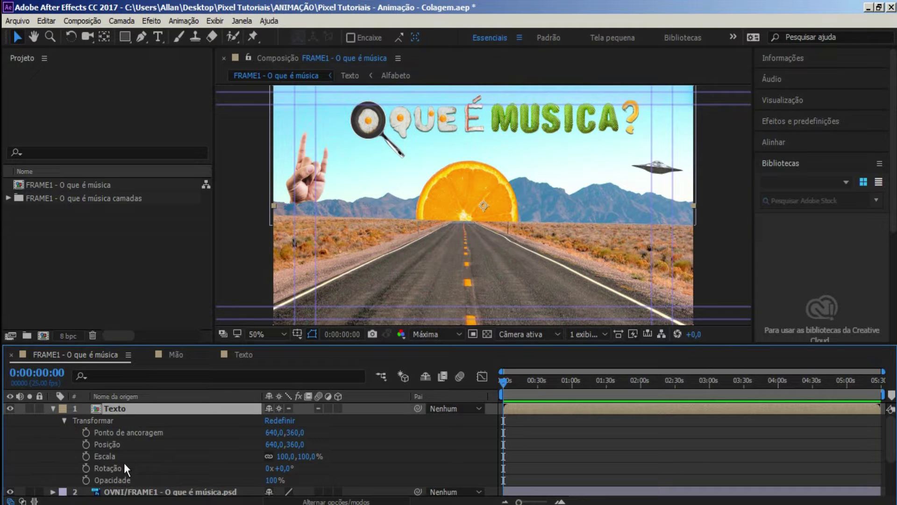
left_click(53, 408)
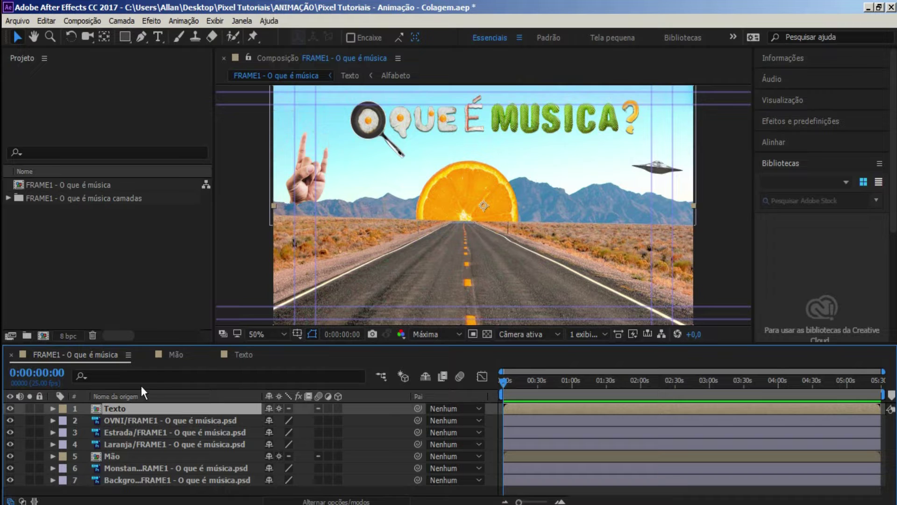
left_click_drag(11, 408, 11, 480)
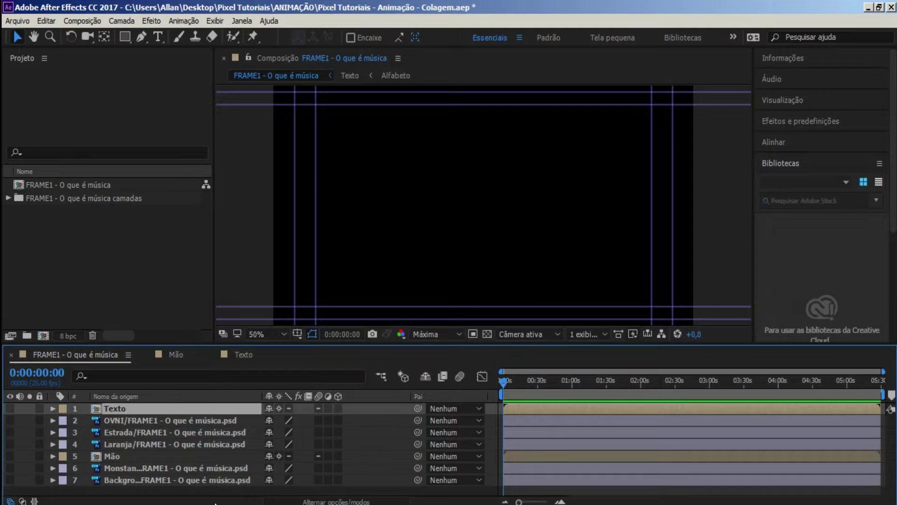
- Select all layers and slide their bars so they start at frame 3
left_click(183, 479, "shift")
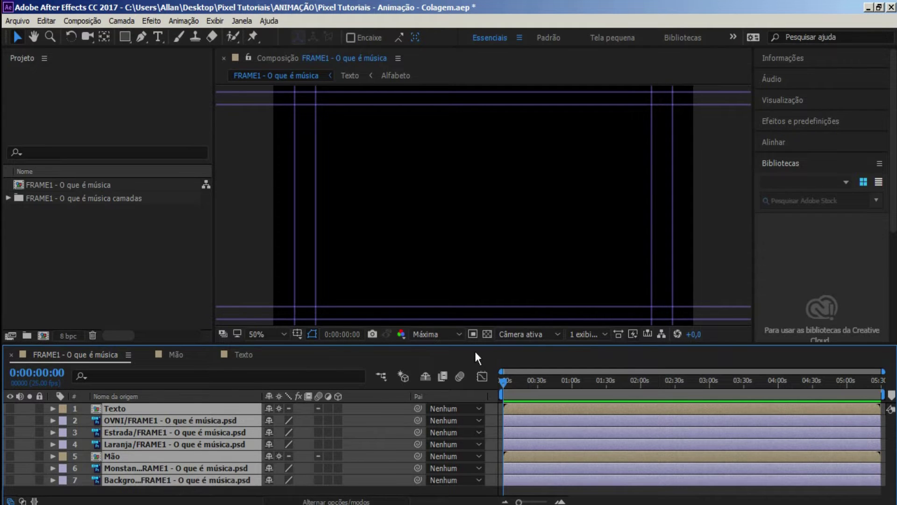
scroll(529, 418, "up", 5)
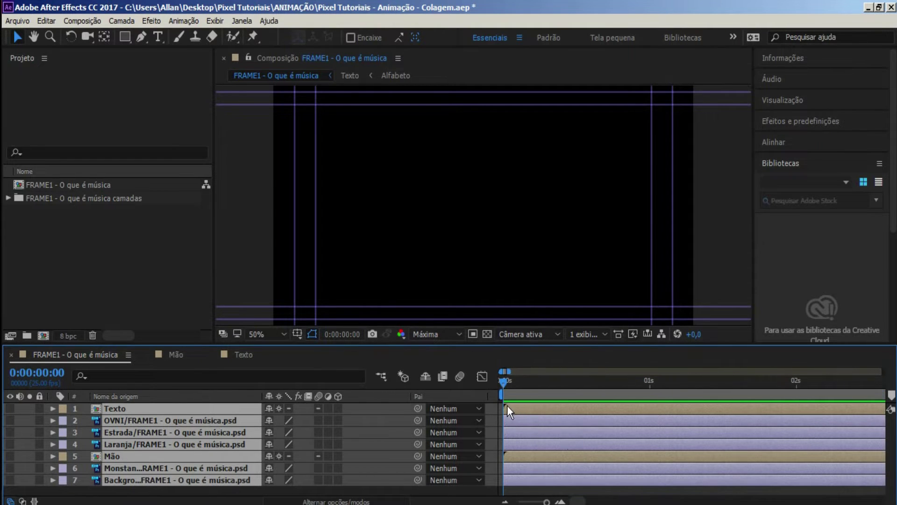
left_click_drag(509, 408, 528, 410)
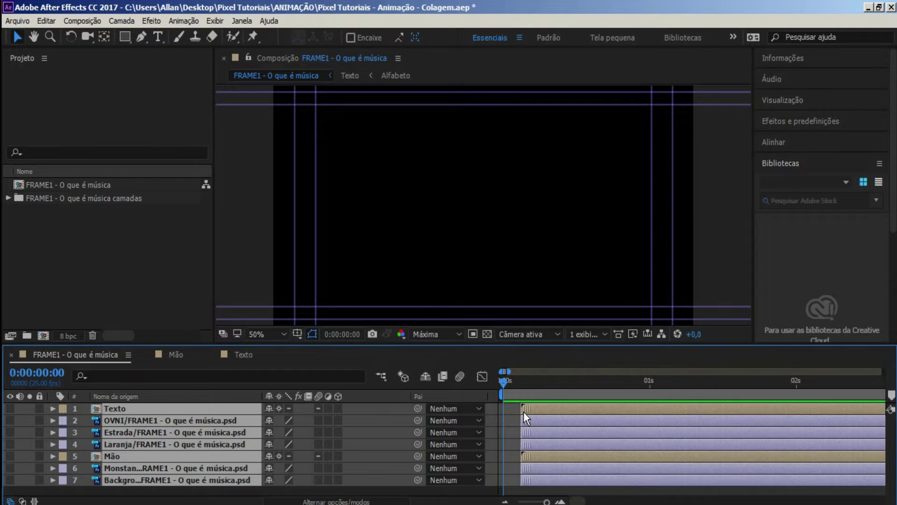
left_click(515, 398)
left_click(520, 391)
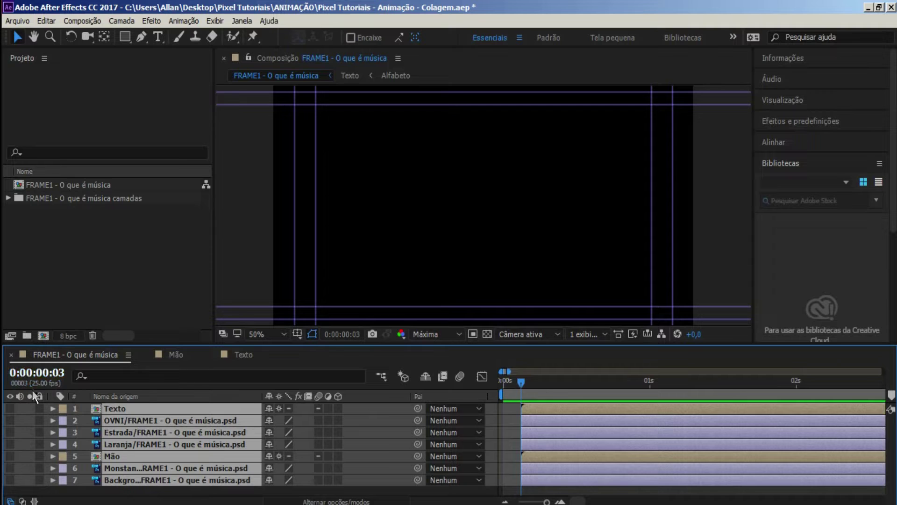
- Deselect everything and turn the Estrada road layer back on
key("ctrl+shift+a")
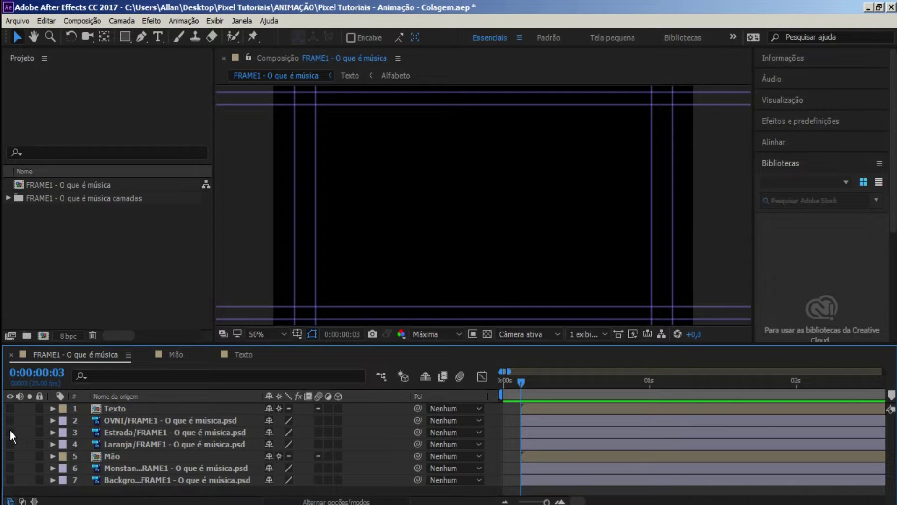
left_click(10, 432)
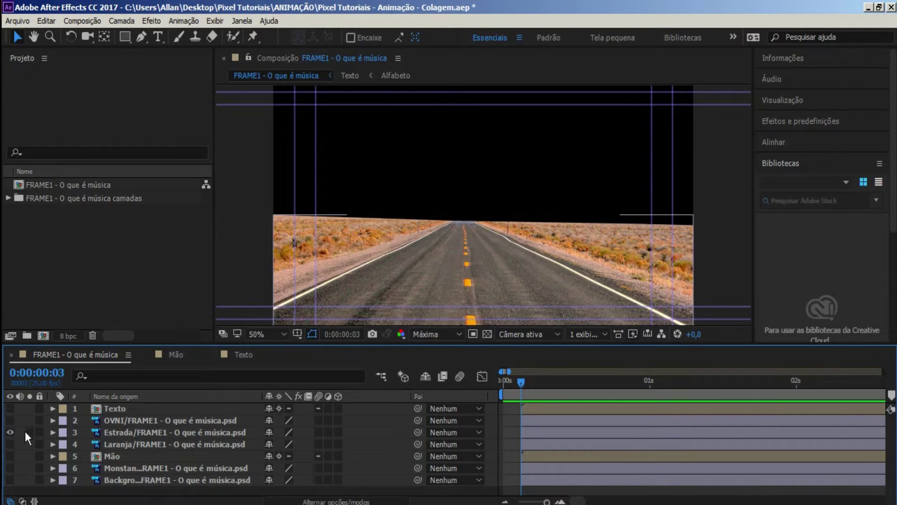
left_click(524, 434)
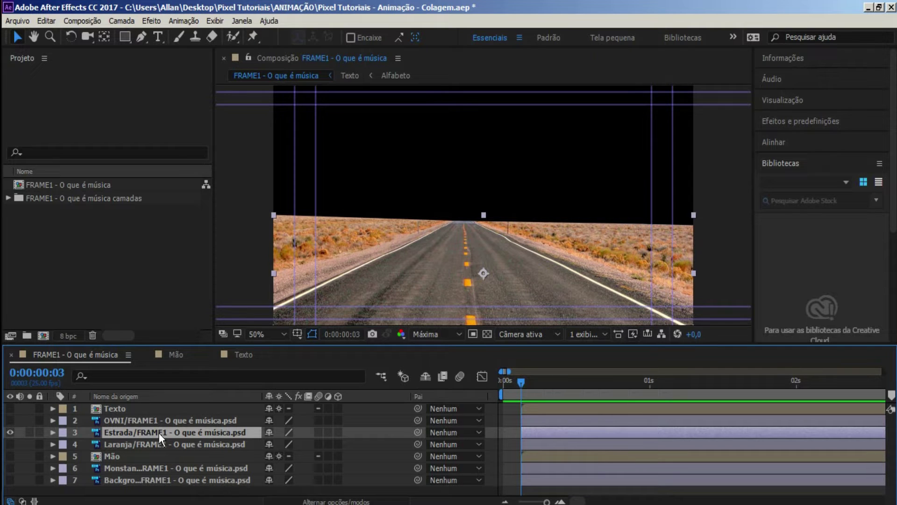
- Reveal Estrada's Position and set a keyframe at frame 5 at 640,0,553,5
key("p")
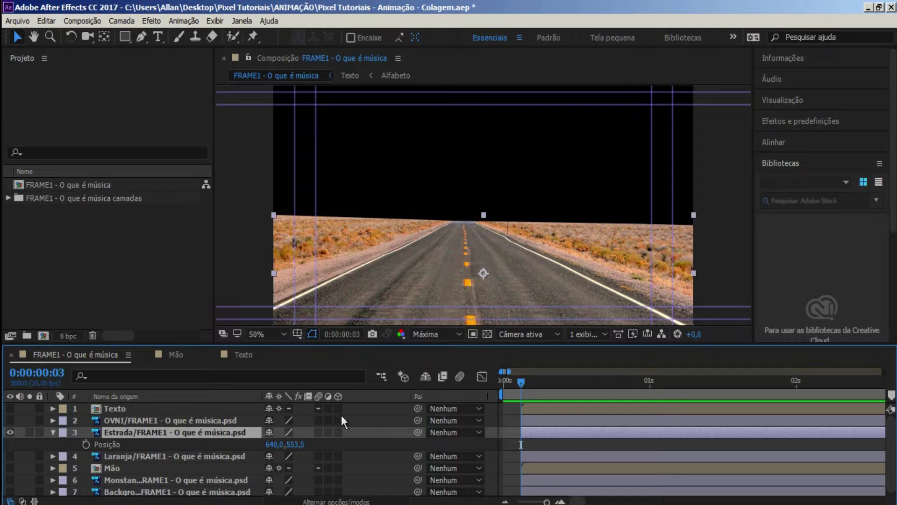
left_click(537, 442)
key("equal")
key("equal")
key("equal")
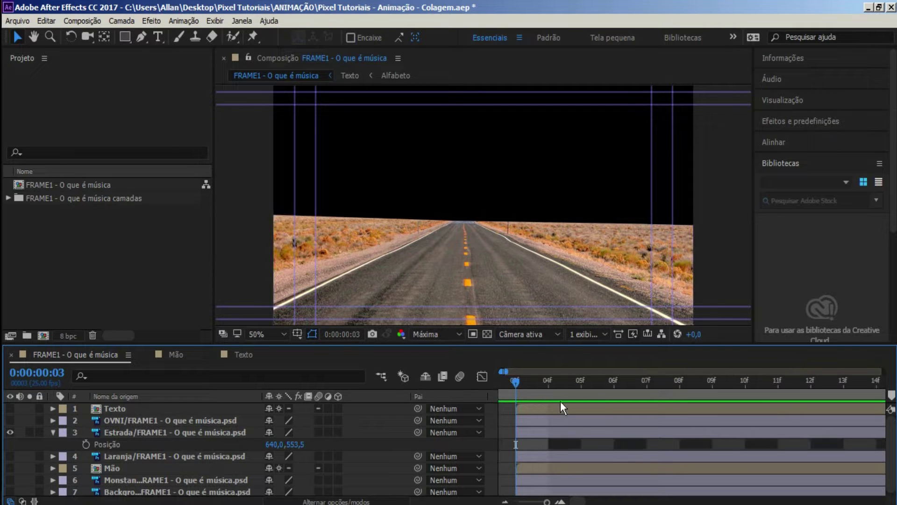
left_click(581, 381)
left_click(111, 445)
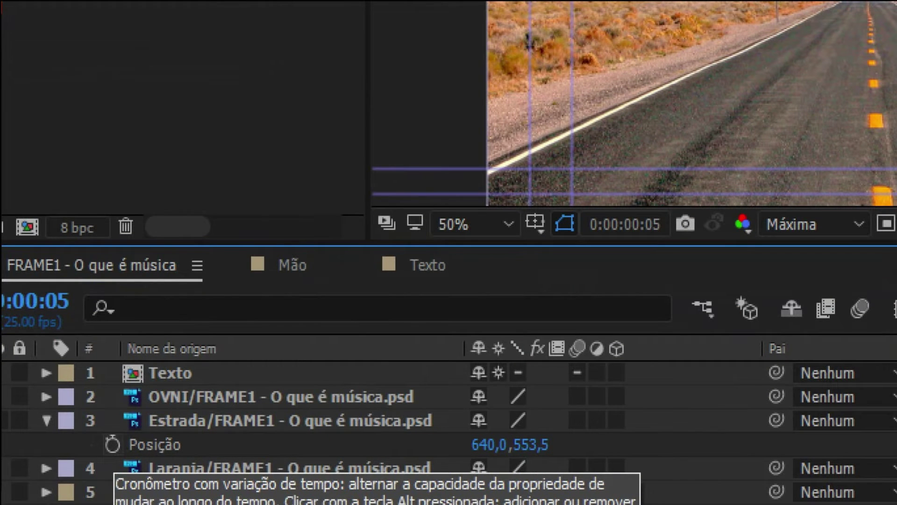
left_click(85, 444)
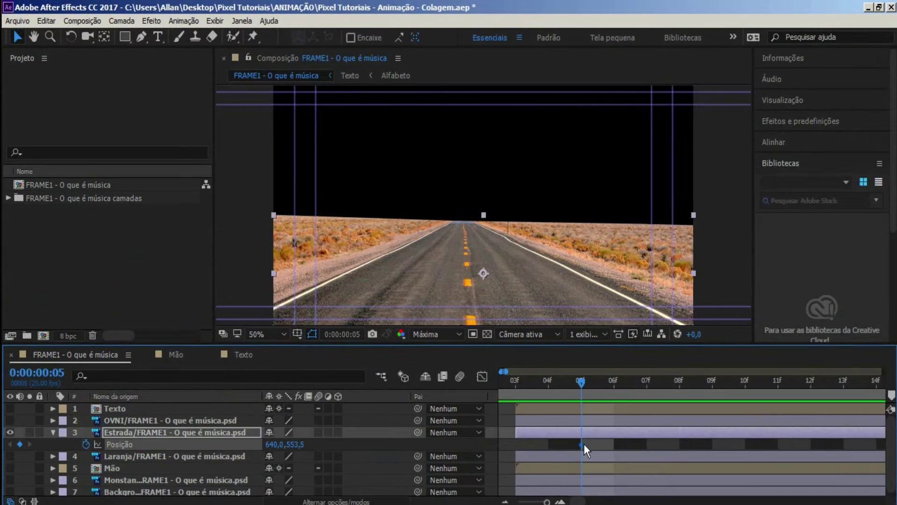
- At frame 3, push the road down to 640,0,859,5 and preview it sliding up
left_click(600, 381)
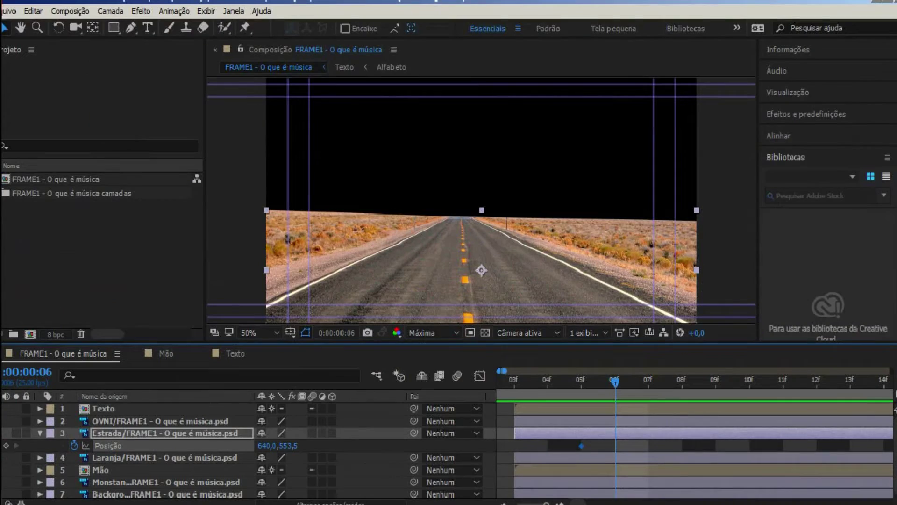
left_click(546, 381)
left_click_drag(547, 383, 529, 386)
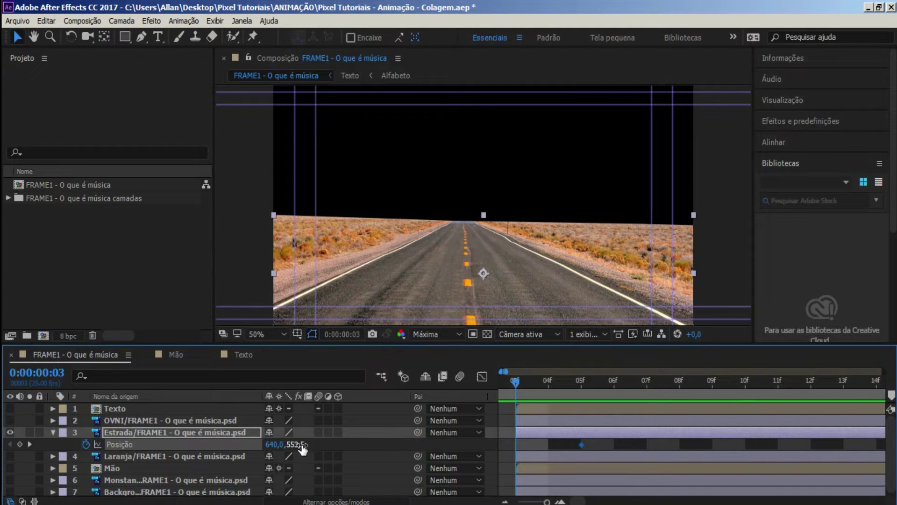
left_click_drag(297, 444, 518, 446)
mouse_move(533, 382)
left_mouse_down()
mouse_move(584, 386)
mouse_move(514, 386)
mouse_move(586, 392)
mouse_move(543, 396)
mouse_move(587, 402)
mouse_move(547, 398)
mouse_move(573, 400)
mouse_move(560, 398)
left_mouse_up()
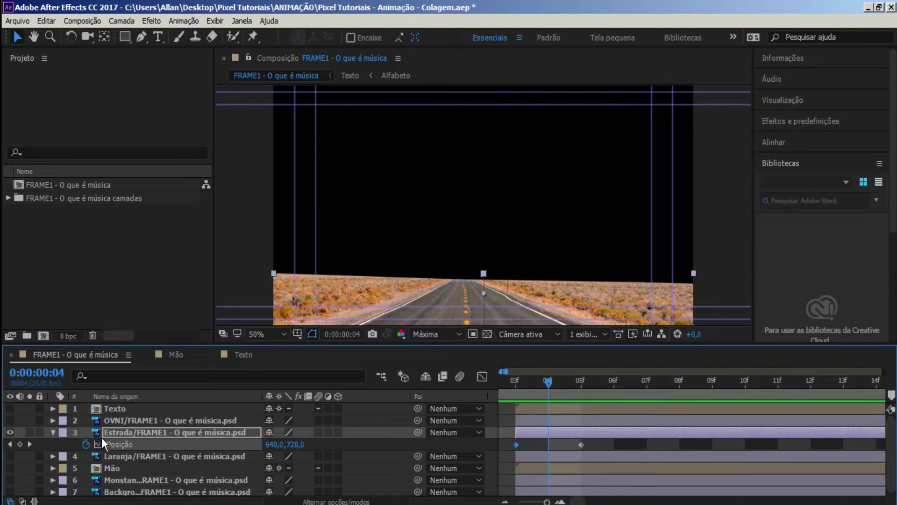
left_click(136, 459)
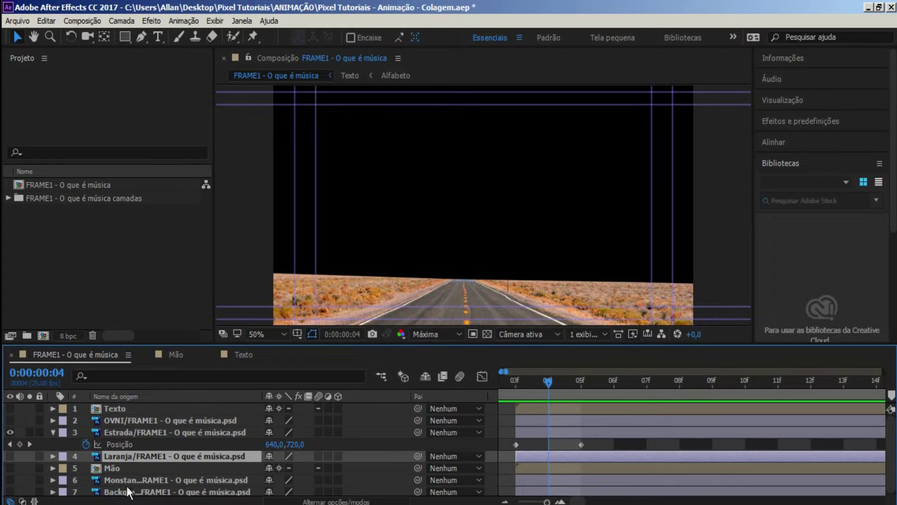
- Show the Monstanha layer and keyframe its Position at the resting place 638,5,204,5
left_click(118, 478)
left_click(10, 479)
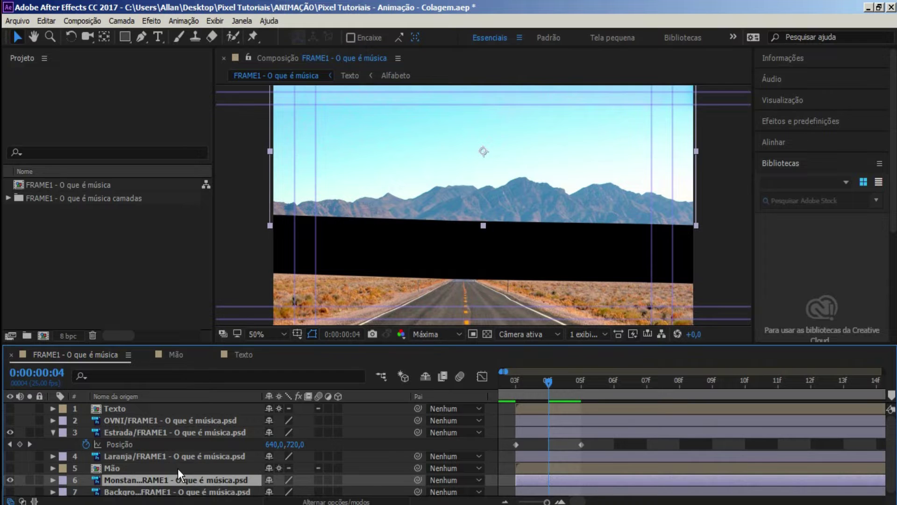
key("p")
scroll(218, 470, "down", 1)
left_click(626, 388)
left_click(641, 389)
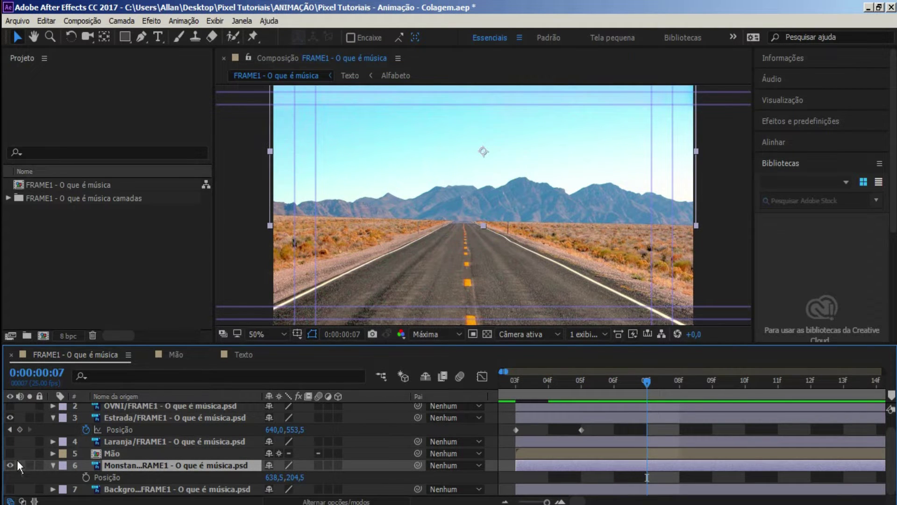
left_click(85, 476)
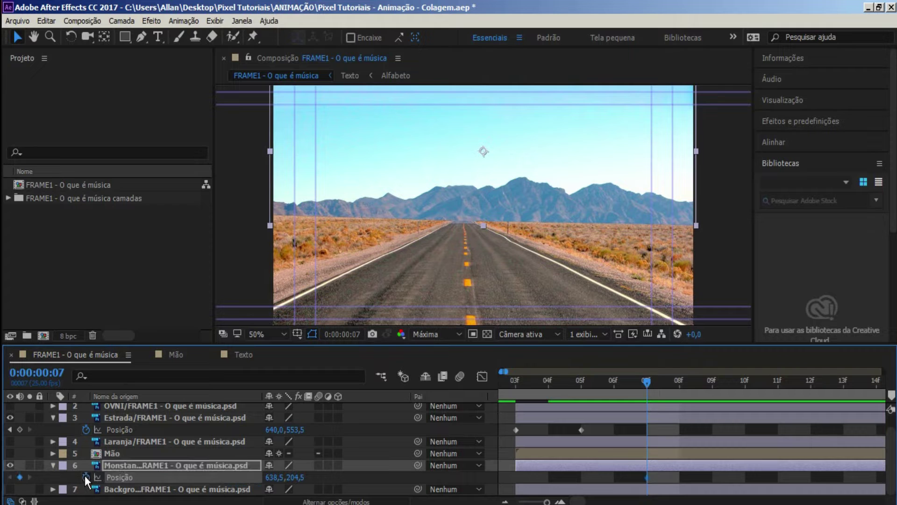
- Raise the mountain out of frame to 638,5,-226,5 for an earlier keyframe and preview the drop
left_click(552, 385)
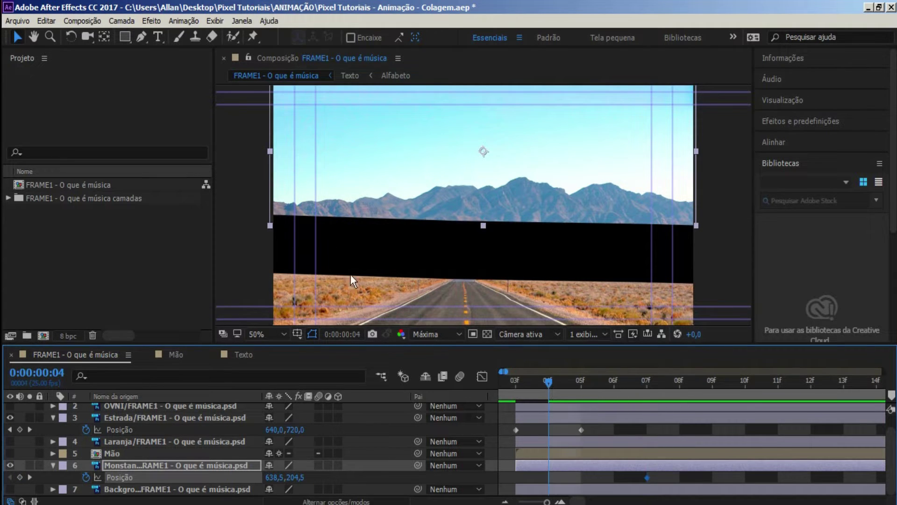
mouse_move(295, 477)
left_mouse_down()
mouse_move(242, 476)
mouse_move(553, 428)
left_mouse_up()
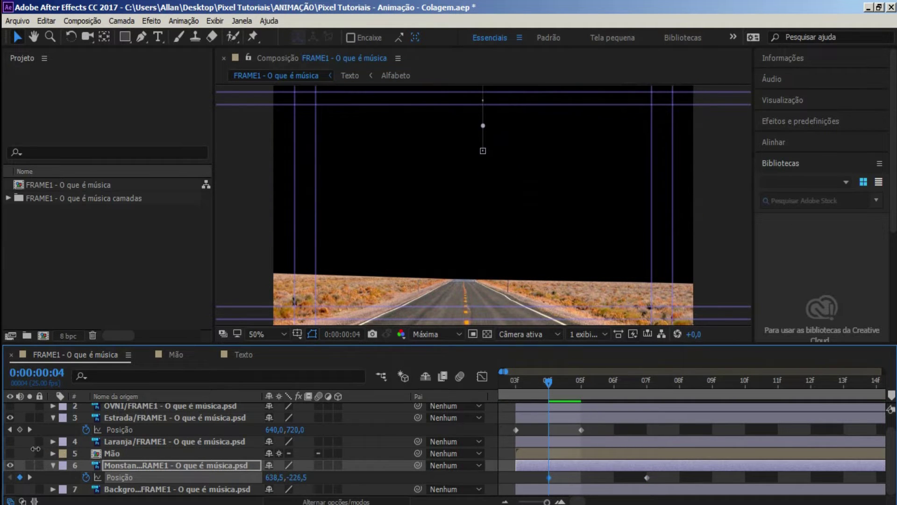
left_click_drag(515, 381, 660, 415)
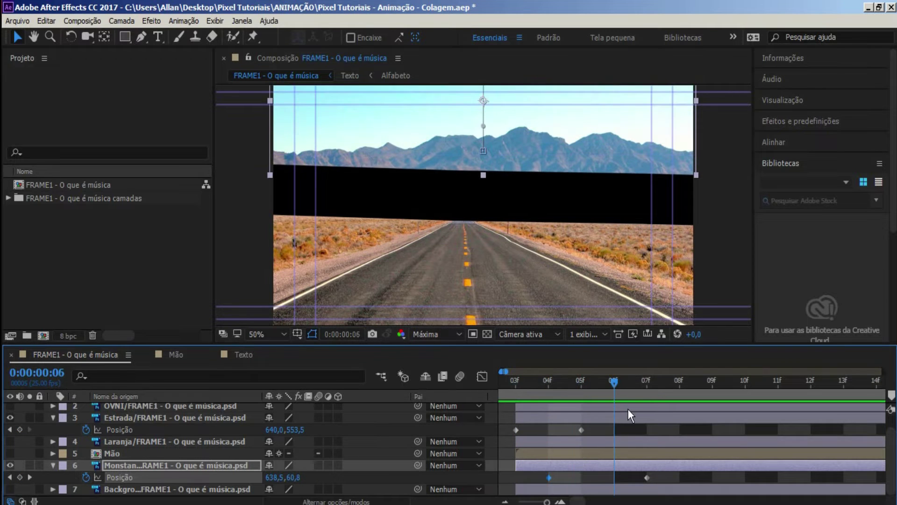
mouse_move(554, 482)
left_mouse_down()
mouse_move(736, 487)
mouse_move(718, 482)
left_mouse_up()
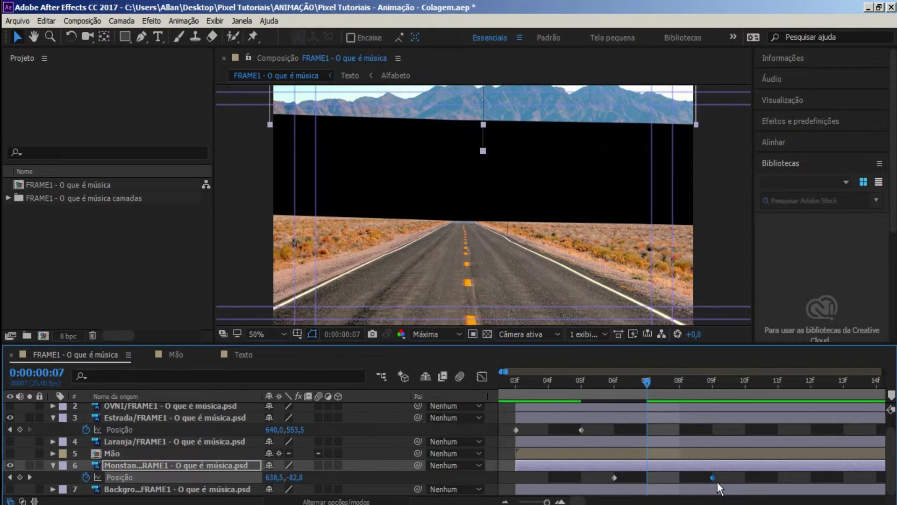
mouse_move(559, 380)
left_mouse_down()
mouse_move(801, 444)
mouse_move(547, 362)
left_mouse_up()
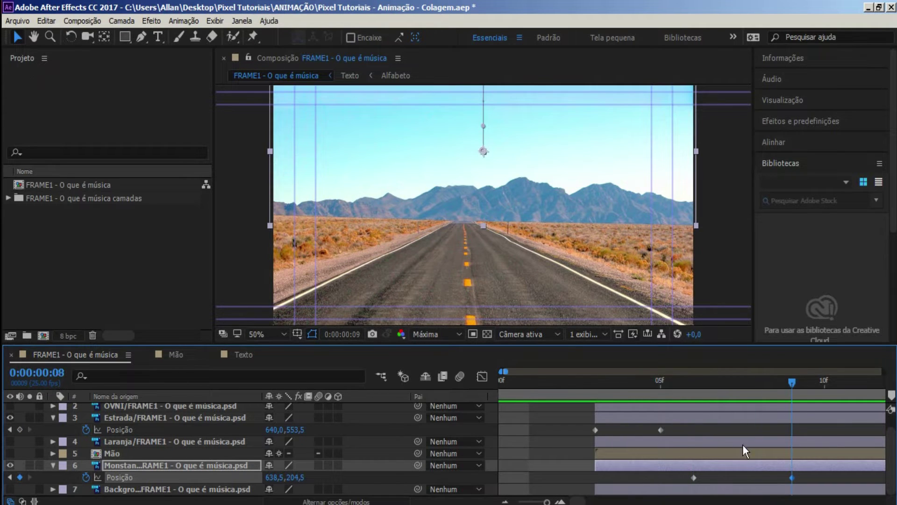
key("space")
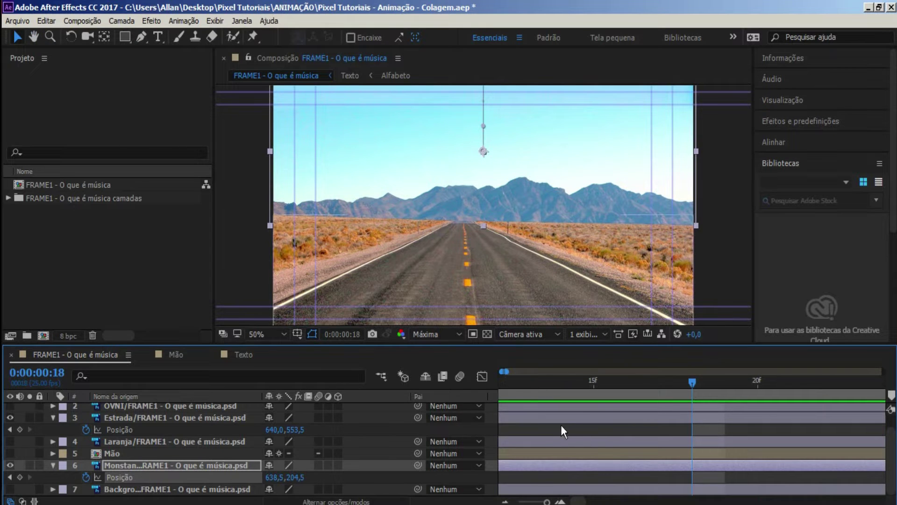
- Move Estrada's second Position keyframe from 05f to 07f, then make Laranja visible and select it
key("minus")
key("minus")
left_click(517, 384)
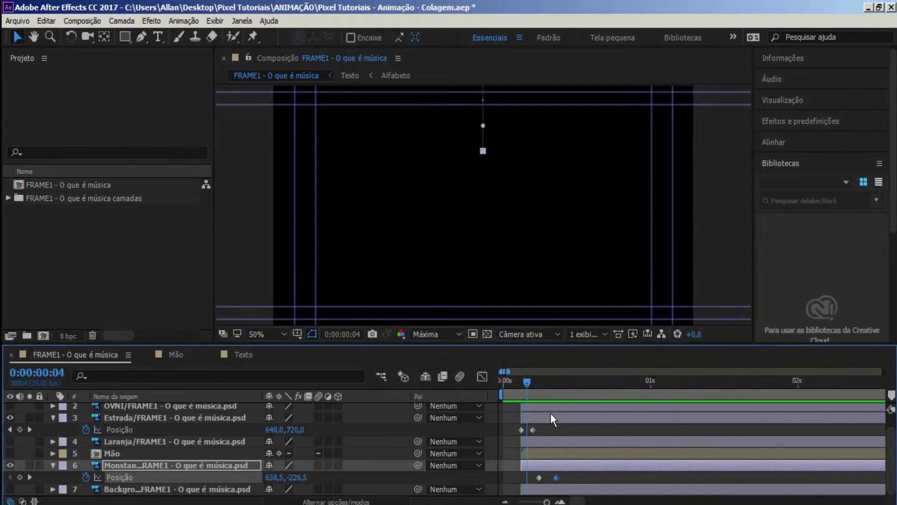
key("equal")
left_click_drag(552, 429, 618, 430)
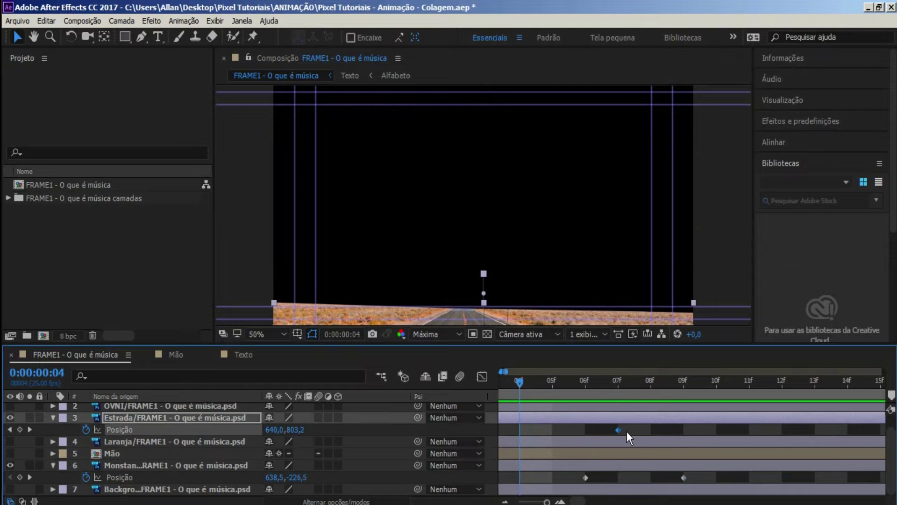
left_click(585, 477)
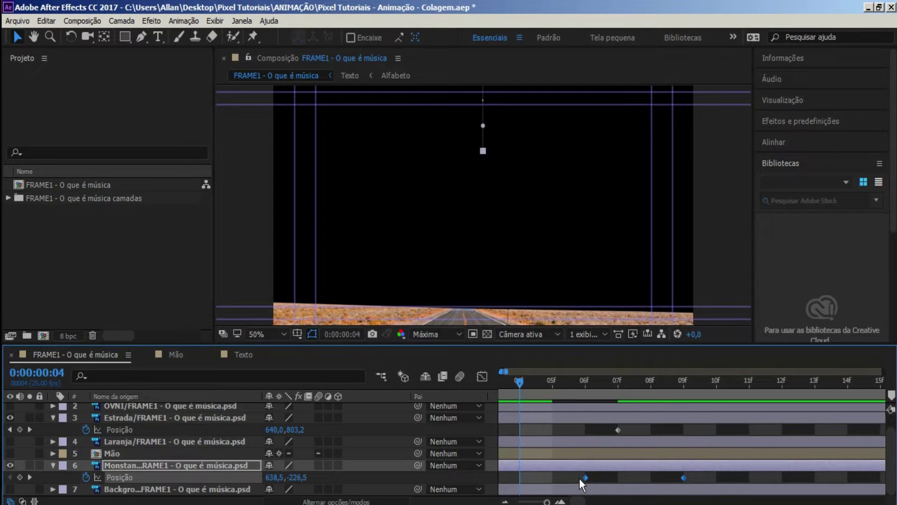
key("minus")
left_click_drag(553, 389, 637, 408)
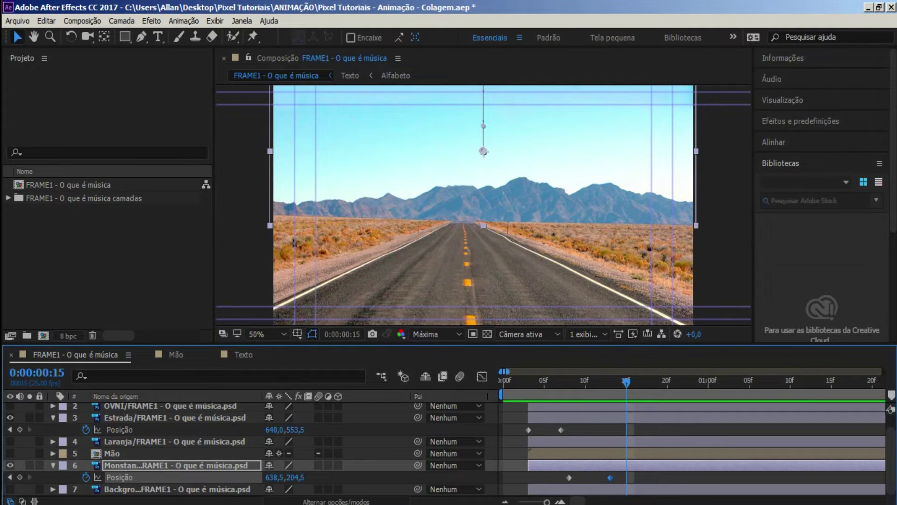
left_click(10, 441)
left_click(111, 441)
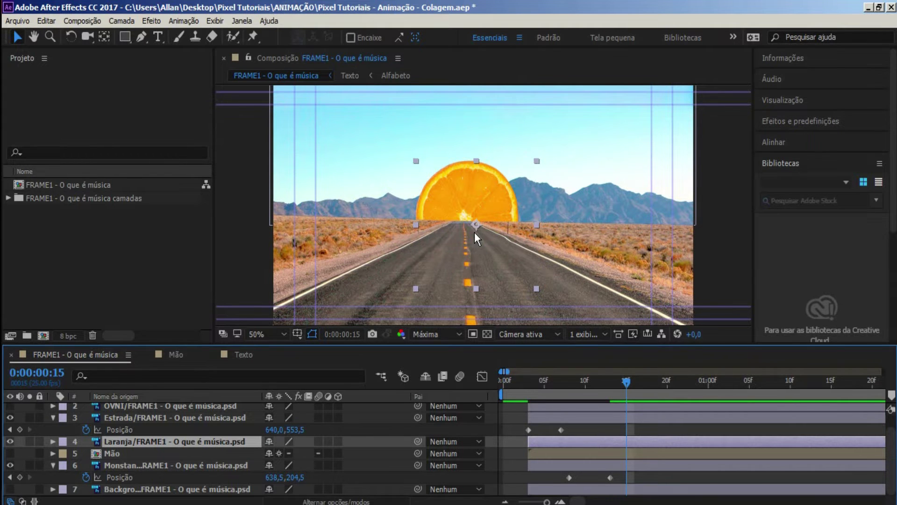
- Move Laranja's anchor point to the orange's flat base, testing then undoing a rotation
key("r")
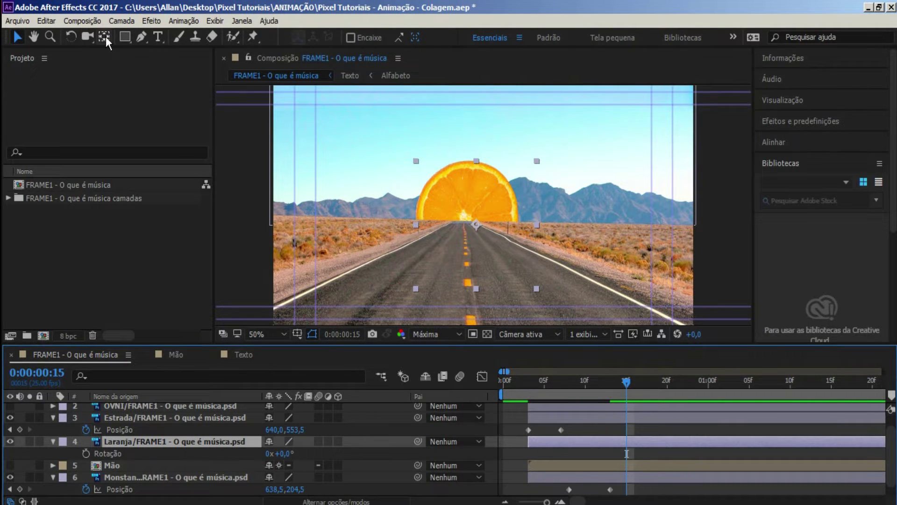
left_click(105, 38)
left_click(105, 38)
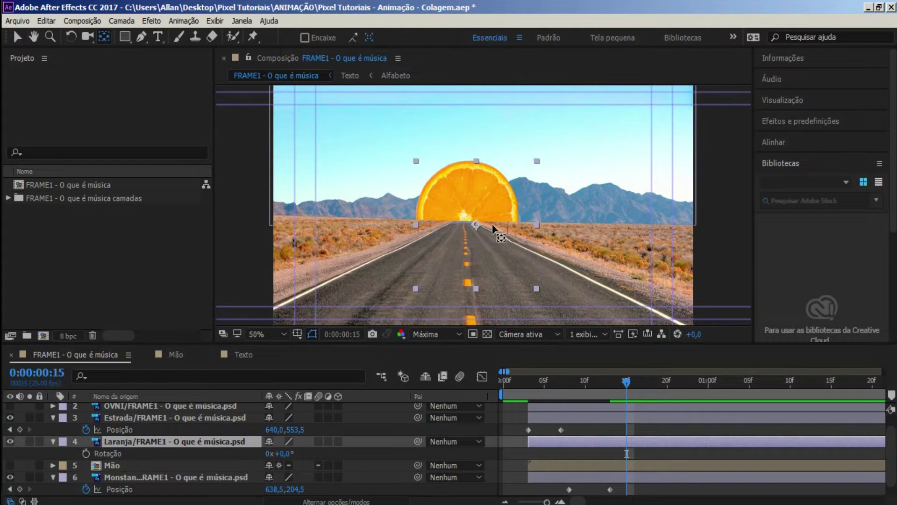
left_click_drag(476, 224, 462, 217)
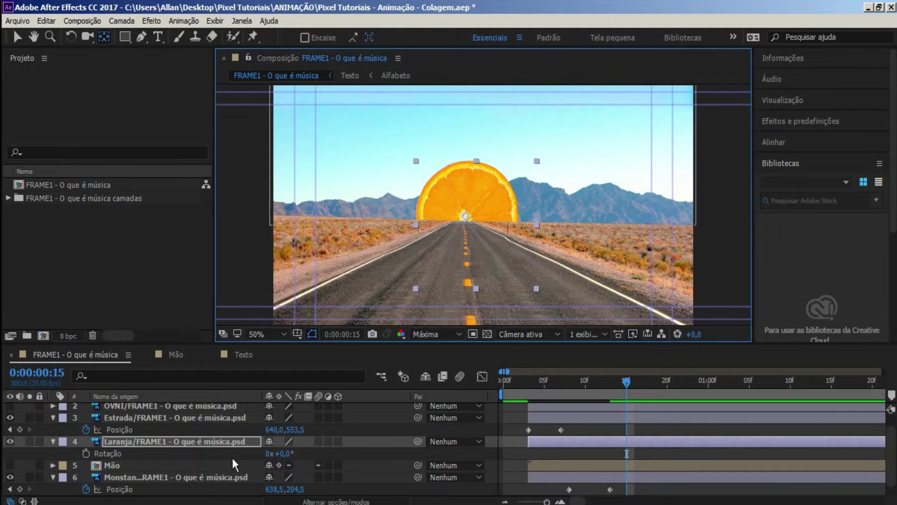
left_click_drag(283, 454, 288, 458)
left_click_drag(308, 455, 279, 457)
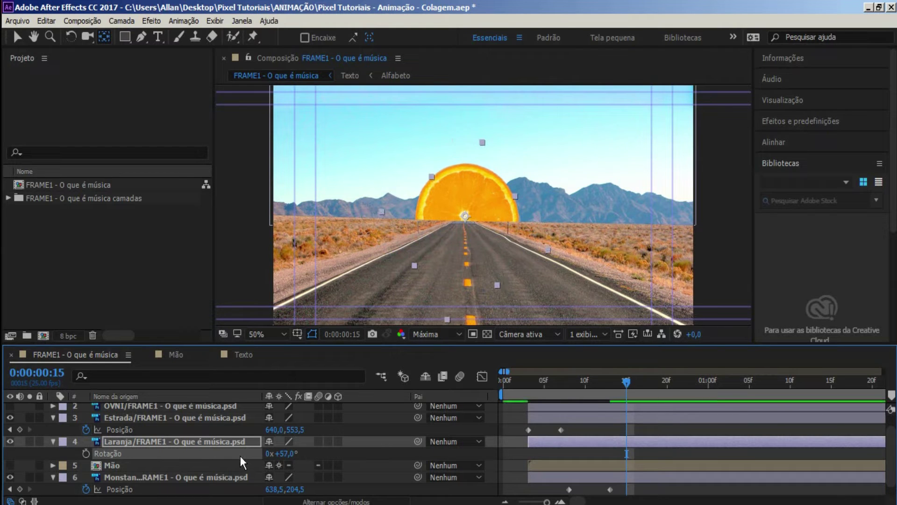
key("ctrl+z")
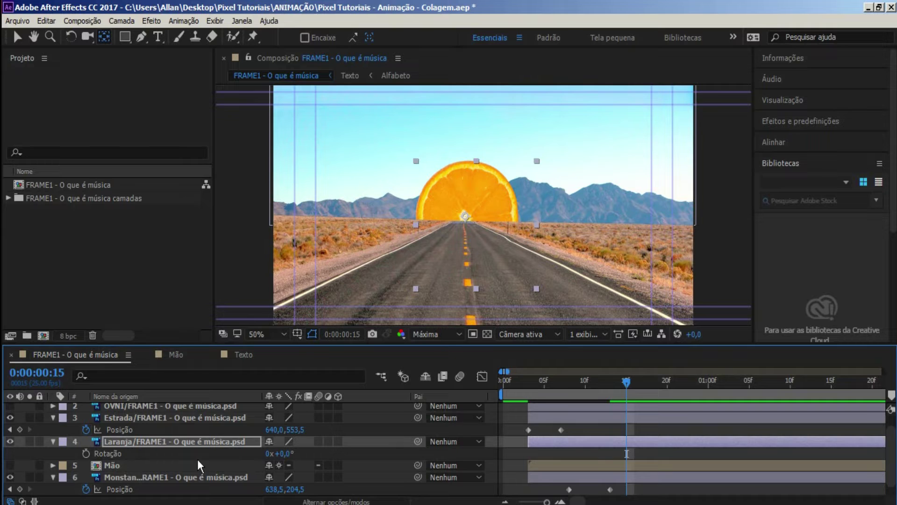
- Reveal Laranja's Position (583,0,390,5) and move the current time to 1:03
left_click(177, 445)
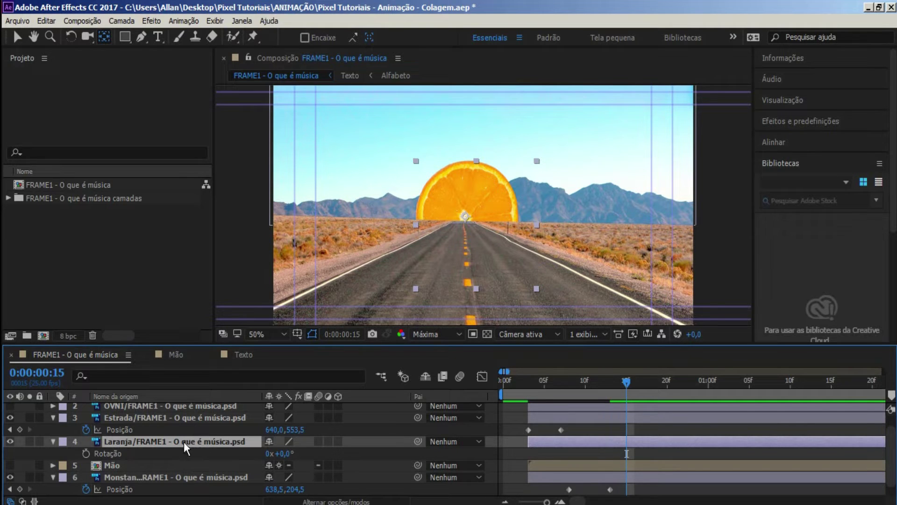
key("p")
left_click_drag(663, 386, 733, 386)
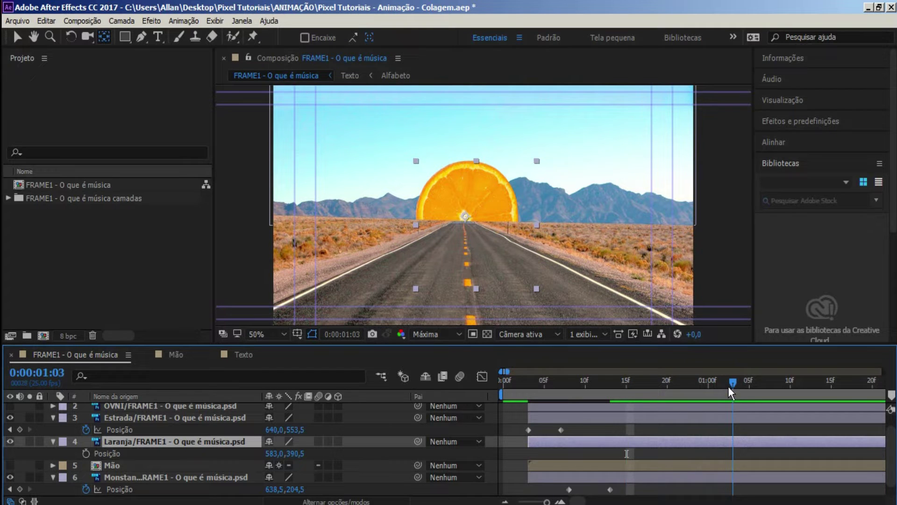
- Keyframe Laranja at 583,0,390,5 and add an earlier low keyframe at 583,0,927,5
left_click(86, 453)
left_click_drag(610, 389, 627, 391)
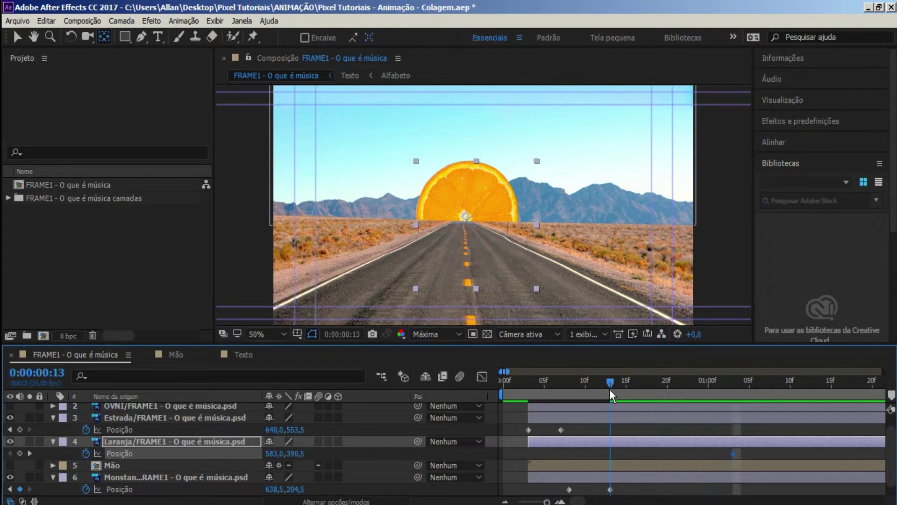
mouse_move(299, 453)
left_mouse_down()
mouse_move(271, 447)
mouse_move(777, 306)
left_mouse_up()
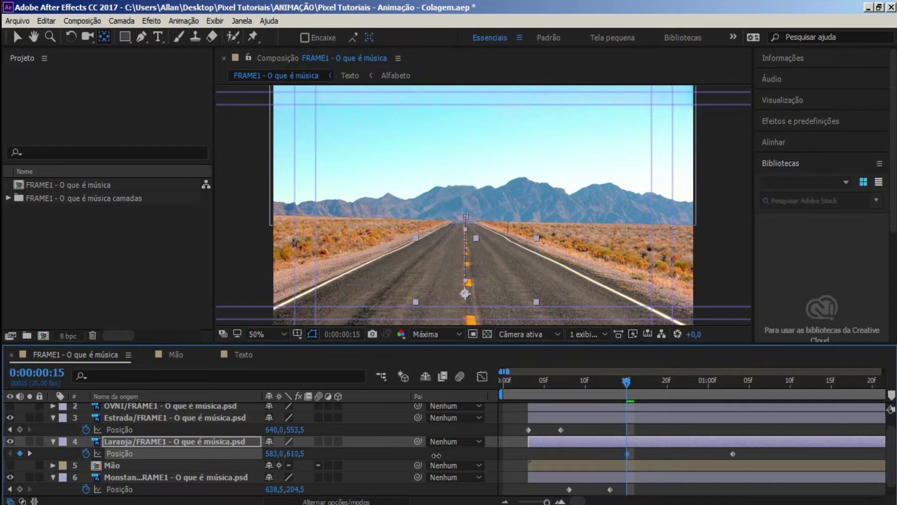
left_click_drag(561, 391, 625, 391)
left_click_drag(298, 452, 260, 447)
- Shift both orange keyframes earlier, preview the rise, and save the project
left_click(585, 382)
key("space")
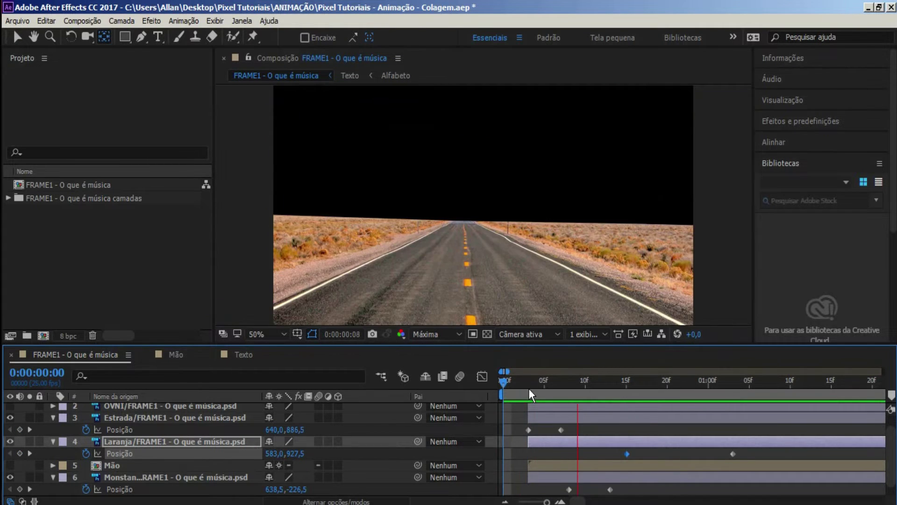
mouse_move(639, 397)
left_mouse_down()
mouse_move(567, 401)
mouse_move(638, 409)
left_mouse_up()
left_click_drag(627, 453, 584, 451)
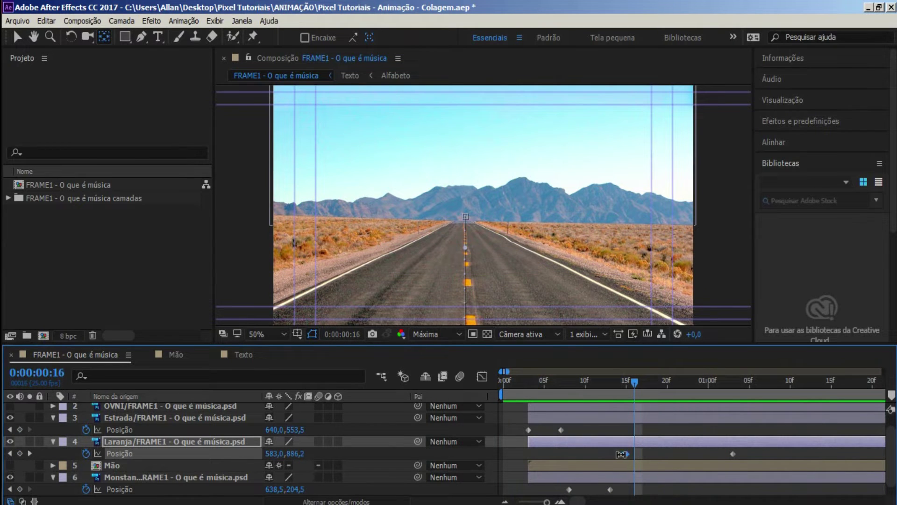
left_click_drag(733, 454, 699, 453)
key("ctrl+s")
key("space")
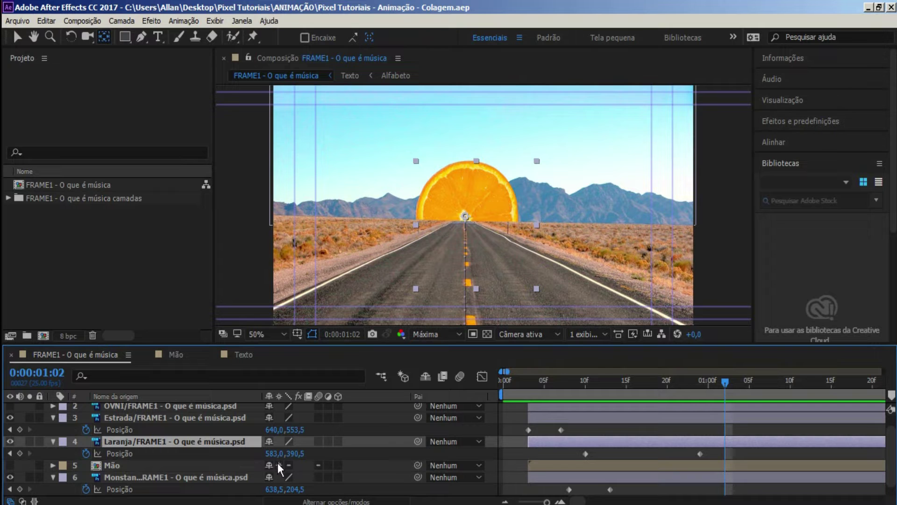
- Show the orange slice's Rotation, test a spin, and leave it at 0x+0,0°
key("r")
mouse_move(285, 454)
left_mouse_down()
mouse_move(342, 463)
mouse_move(564, 463)
left_mouse_up()
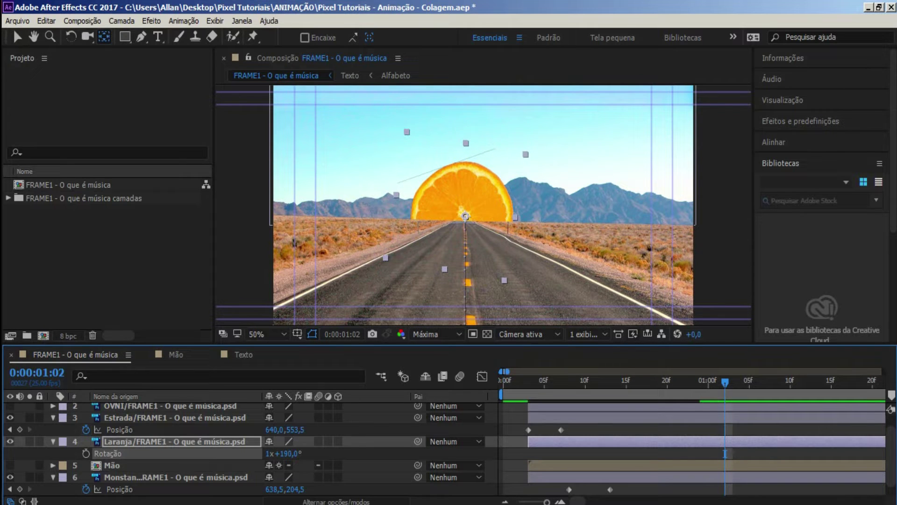
key("ctrl+z")
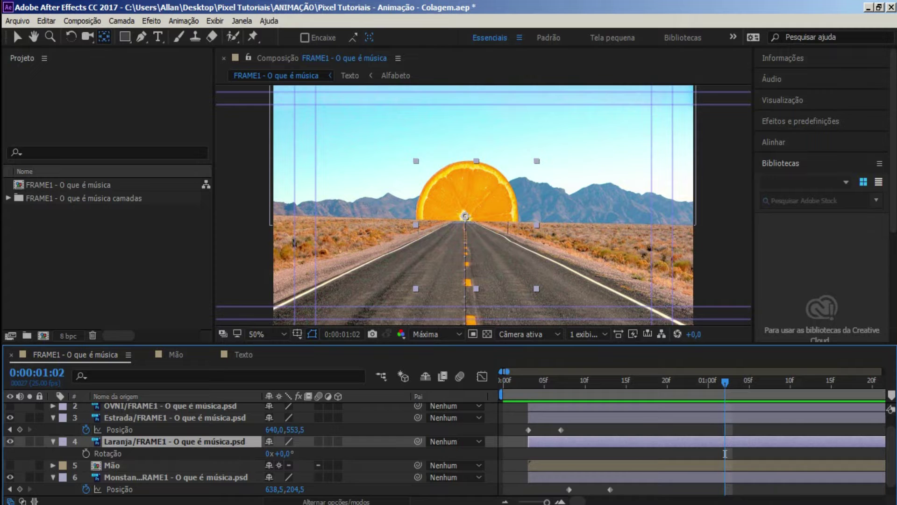
left_click(133, 476)
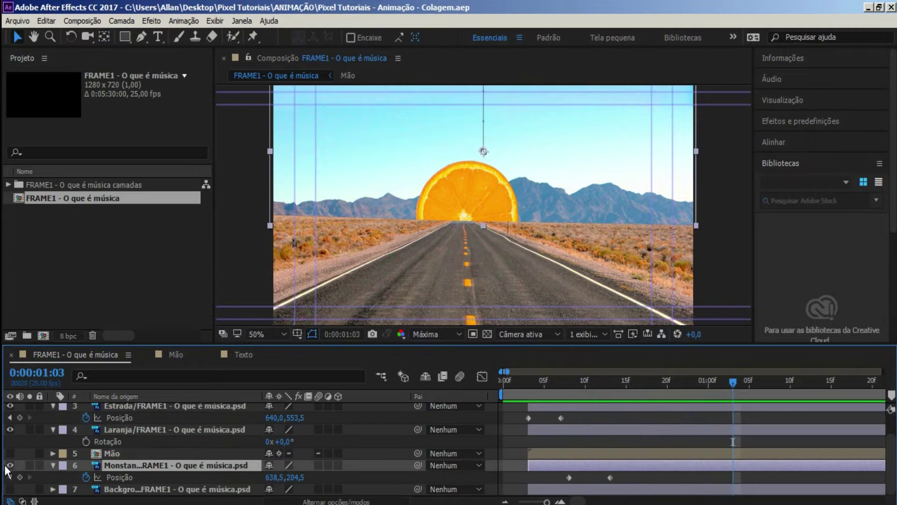
left_click(122, 434)
key("r")
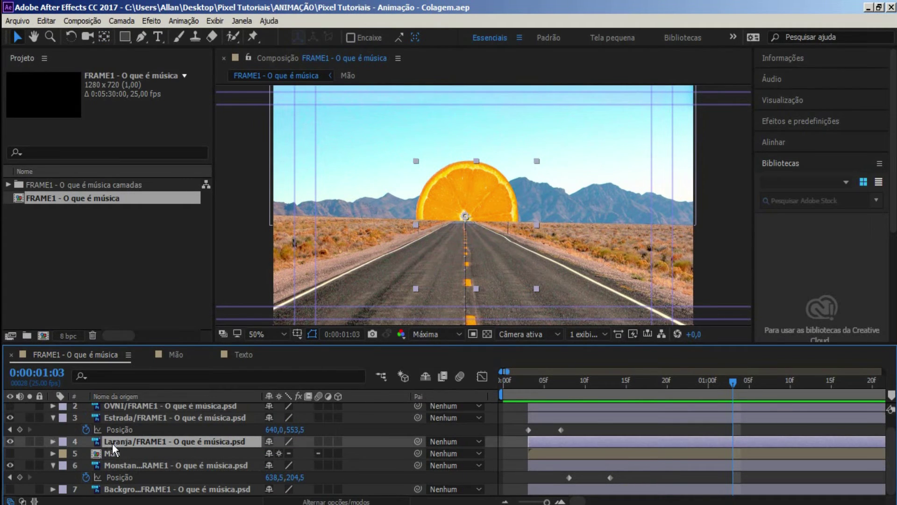
key("r")
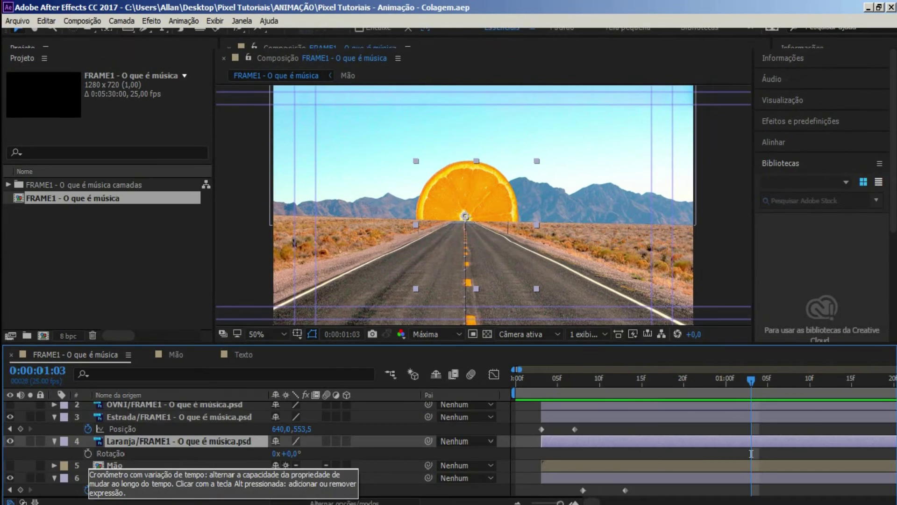
- Give the orange slice's Rotation the expression time*80
left_click(88, 453, "alt")
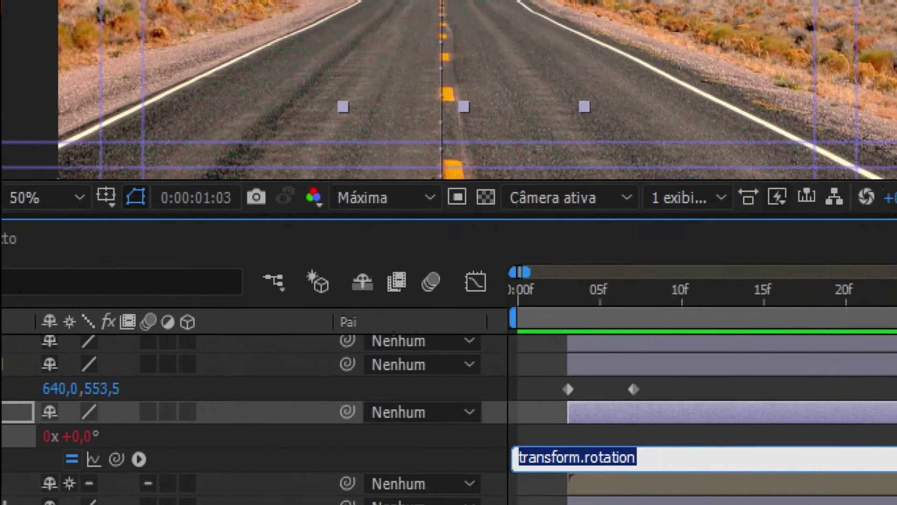
key("KP_Enter")
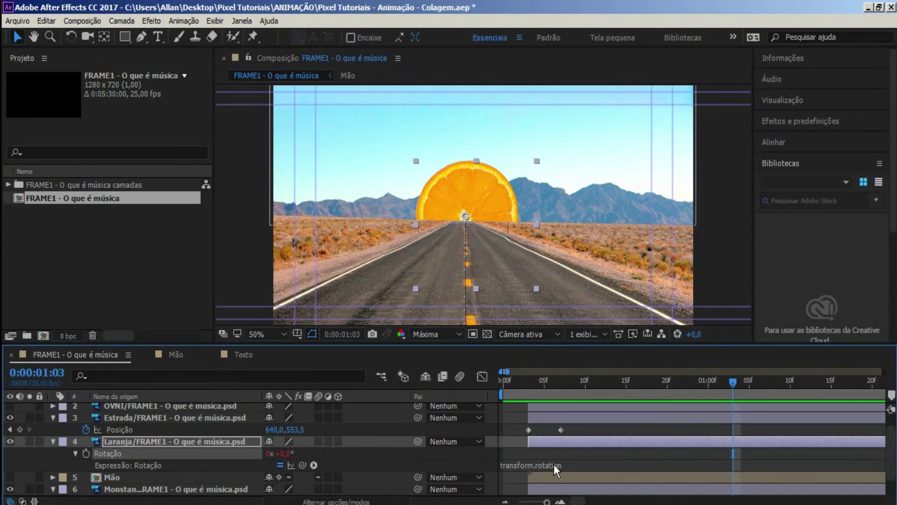
left_click(554, 465)
left_click_drag(568, 464, 466, 468)
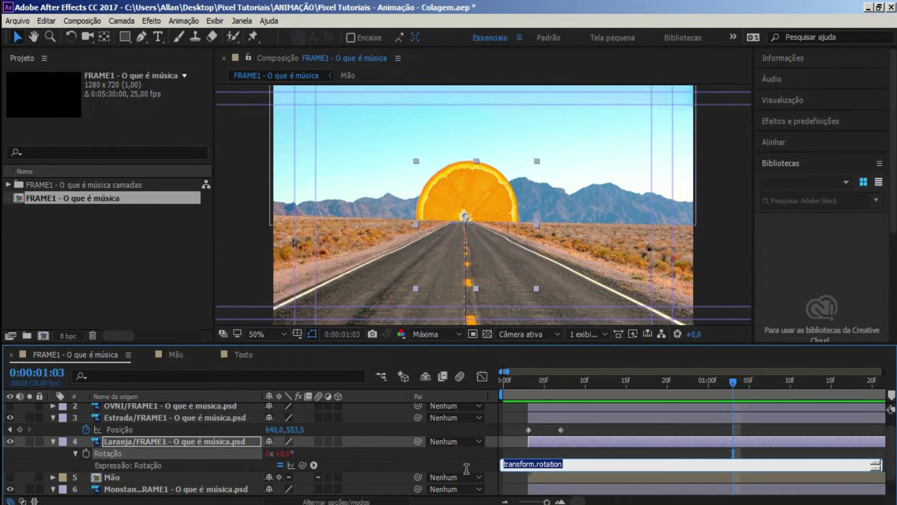
key("BackSpace")
type("time")
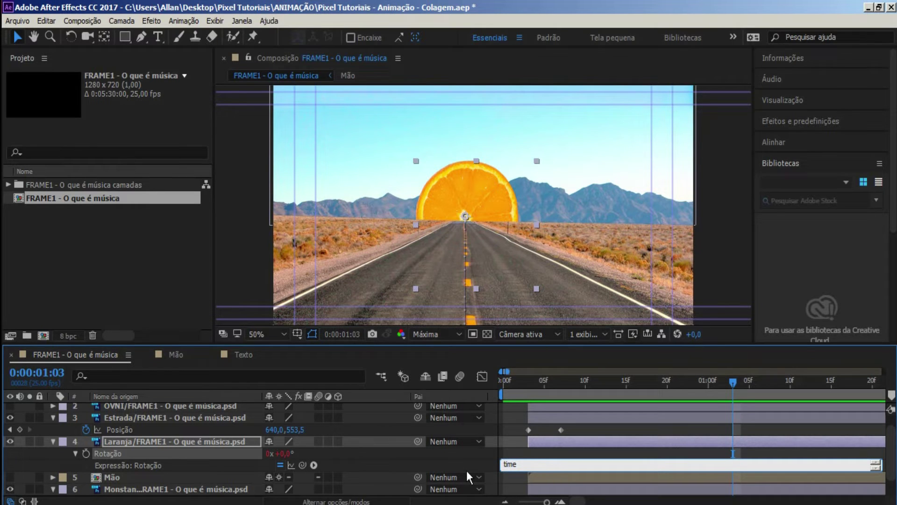
type("*80")
- Preview the spinning orange, then make the OVNI layer visible again
left_click_drag(516, 388, 686, 405)
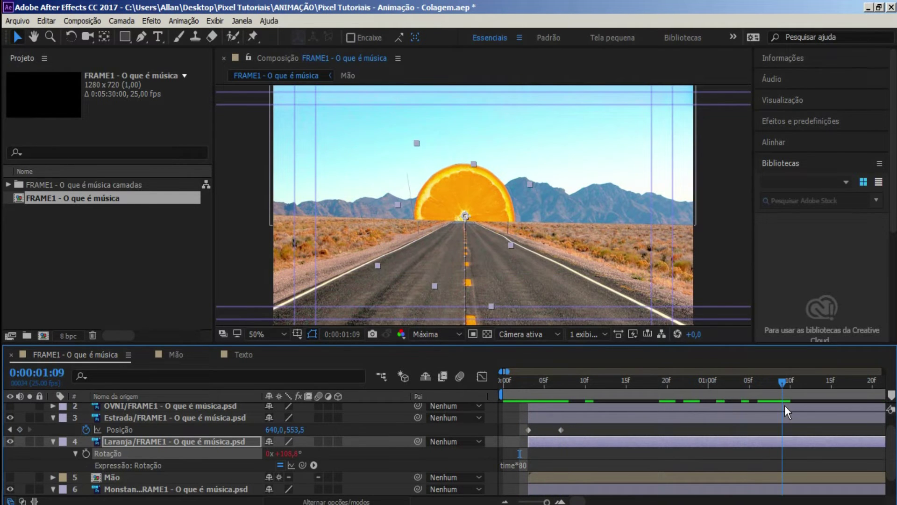
left_click_drag(686, 404, 764, 403)
key("space")
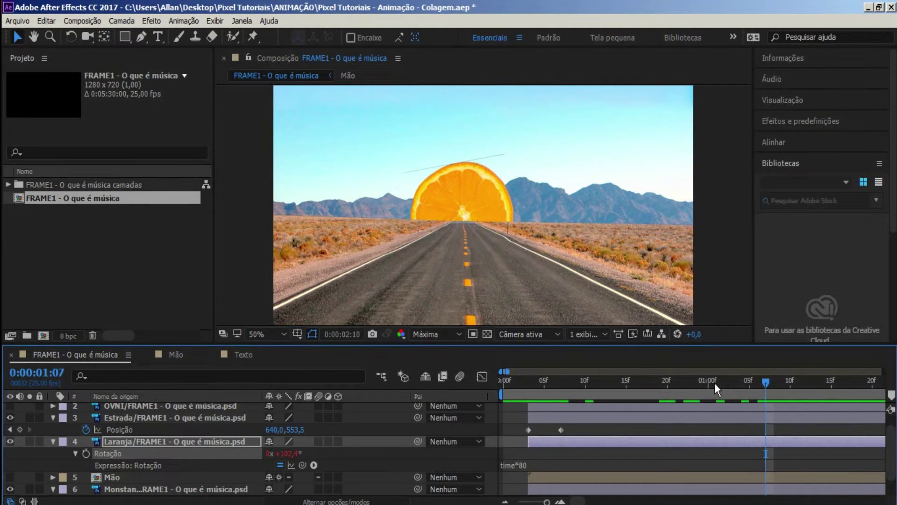
left_click_drag(688, 388, 735, 422)
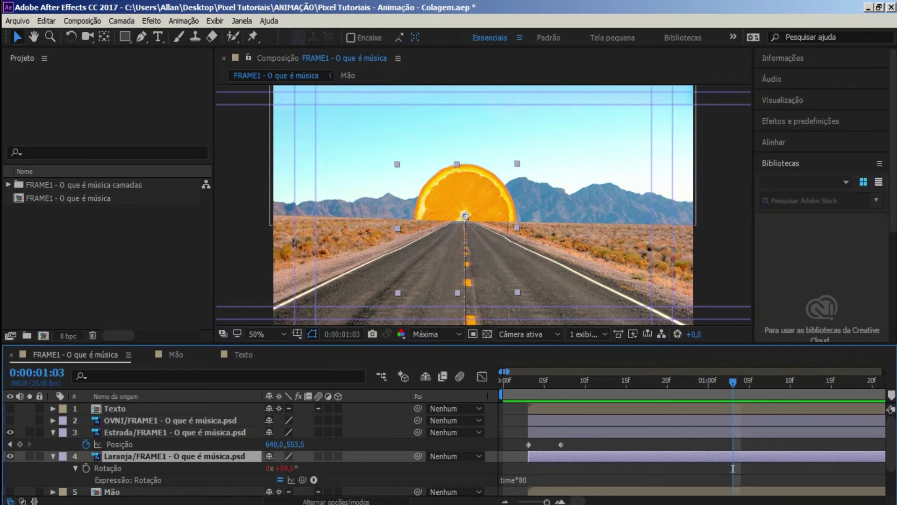
left_click(9, 422)
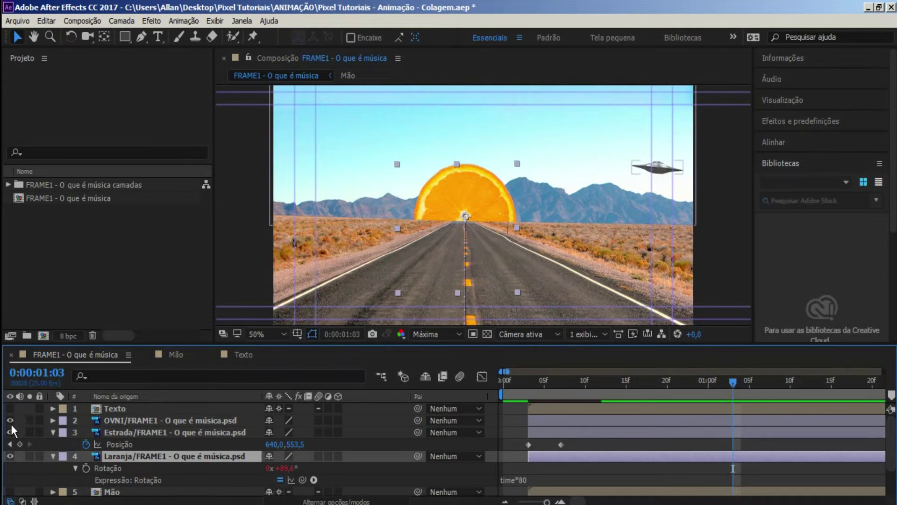
- Keyframe the OVNI Position so the UFO drops from above the frame to 1170,5,251,5
left_click(143, 420)
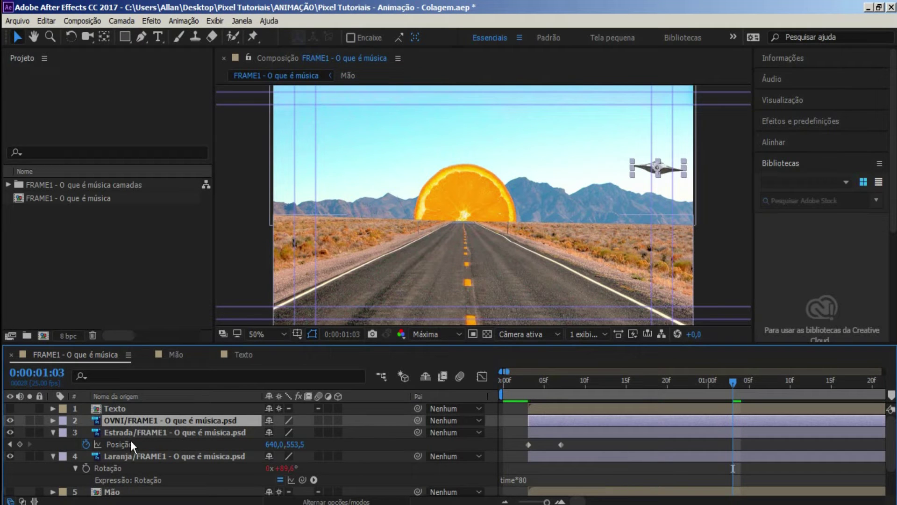
key("p")
left_click_drag(573, 391, 674, 409)
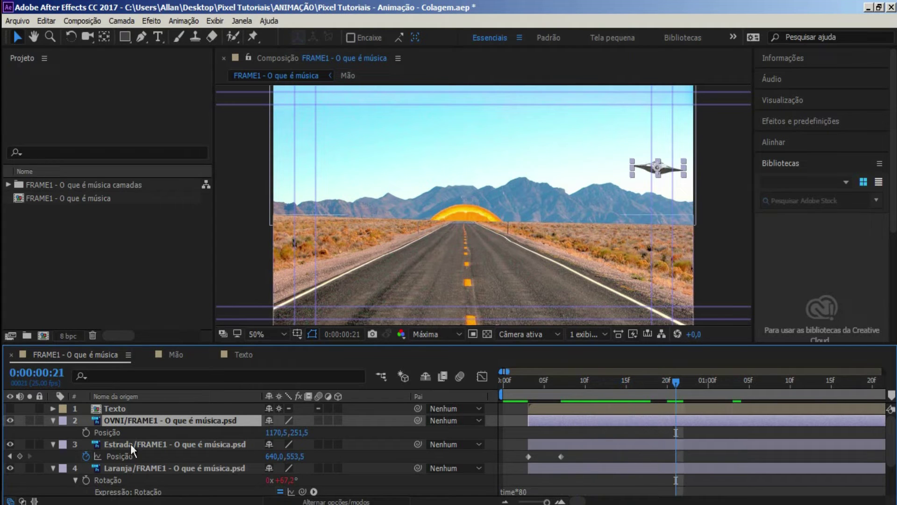
left_click(84, 432)
mouse_move(663, 399)
left_mouse_down()
mouse_move(562, 391)
mouse_move(610, 392)
left_mouse_up()
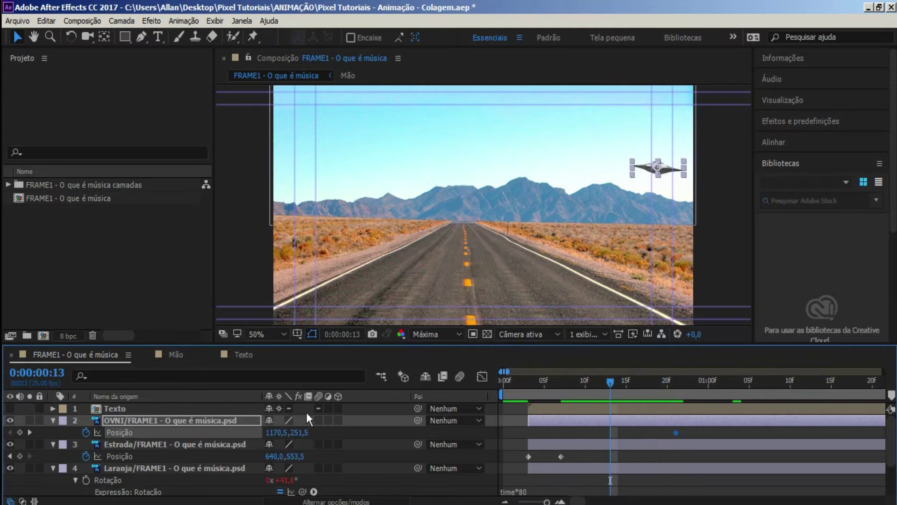
left_click_drag(297, 433, 134, 414)
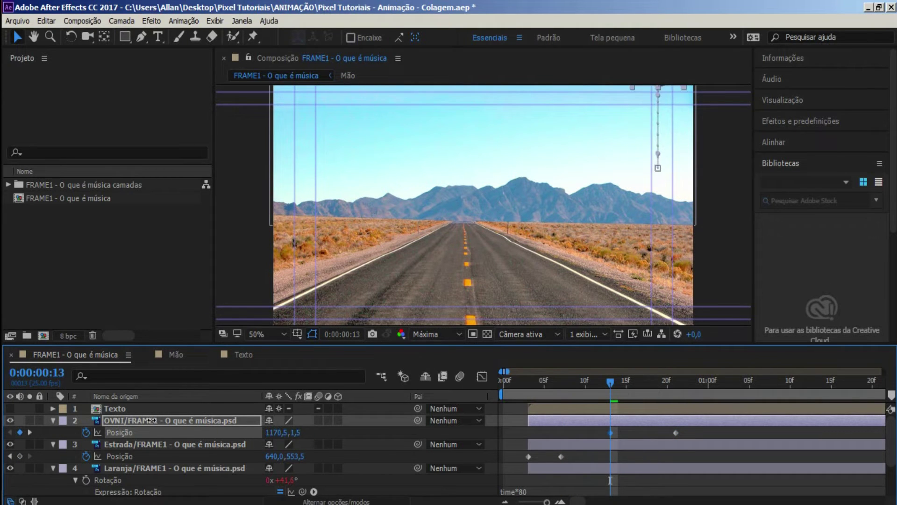
mouse_move(609, 381)
left_mouse_down()
mouse_move(830, 430)
mouse_move(670, 455)
mouse_move(693, 457)
left_mouse_up()
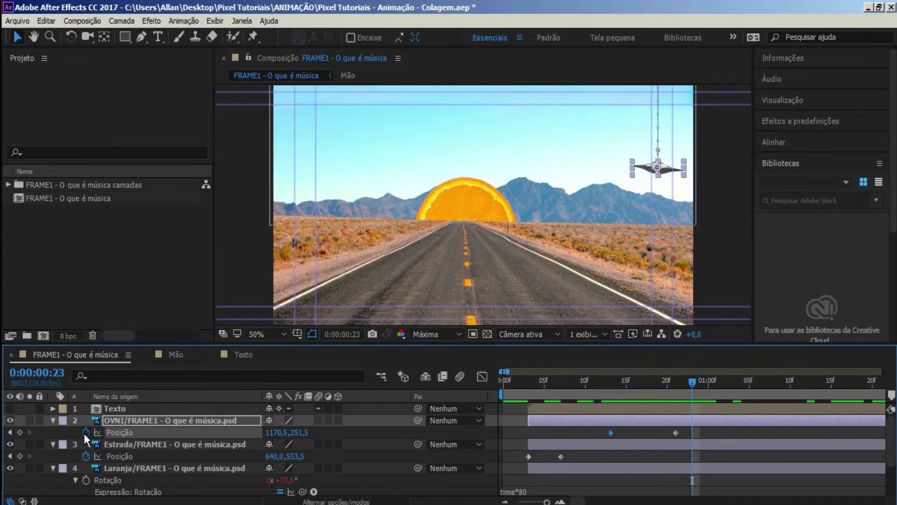
- Put a wiggle(2,80) expression on the UFO's Position and zoom the timeline out
left_click(86, 433, "alt")
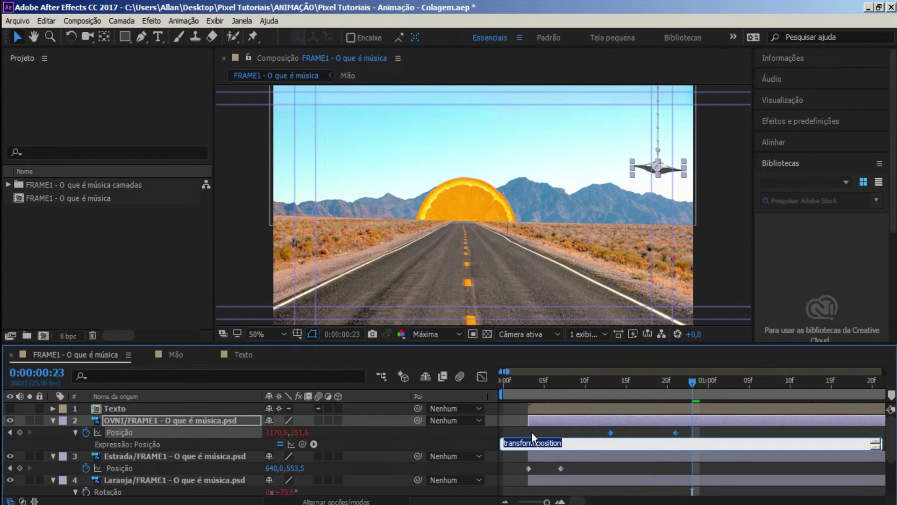
type("wiggle(2")
type(",80)")
left_click(568, 412)
mouse_move(548, 377)
left_mouse_down()
mouse_move(812, 411)
mouse_move(620, 424)
mouse_move(885, 432)
mouse_move(593, 420)
mouse_move(870, 432)
mouse_move(890, 441)
mouse_move(877, 432)
mouse_move(887, 438)
mouse_move(643, 443)
left_mouse_up()
key(";")
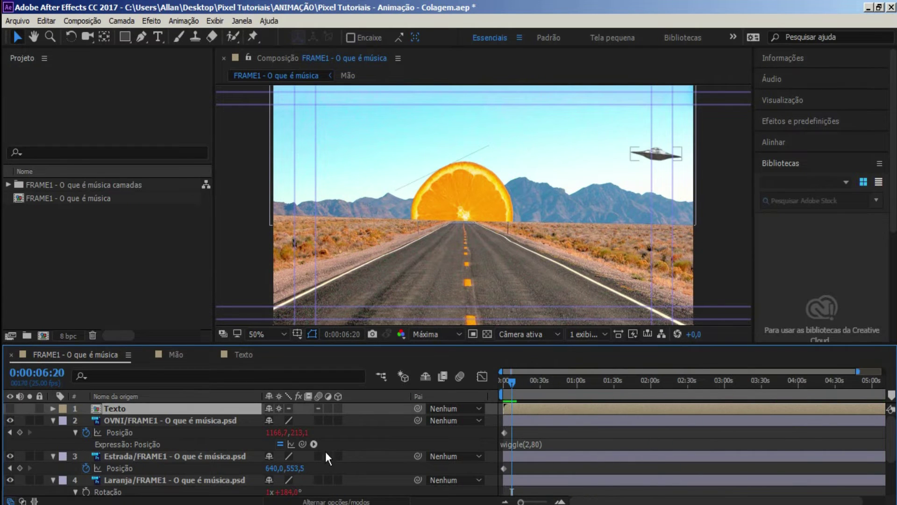
scroll(114, 429, "down", 3)
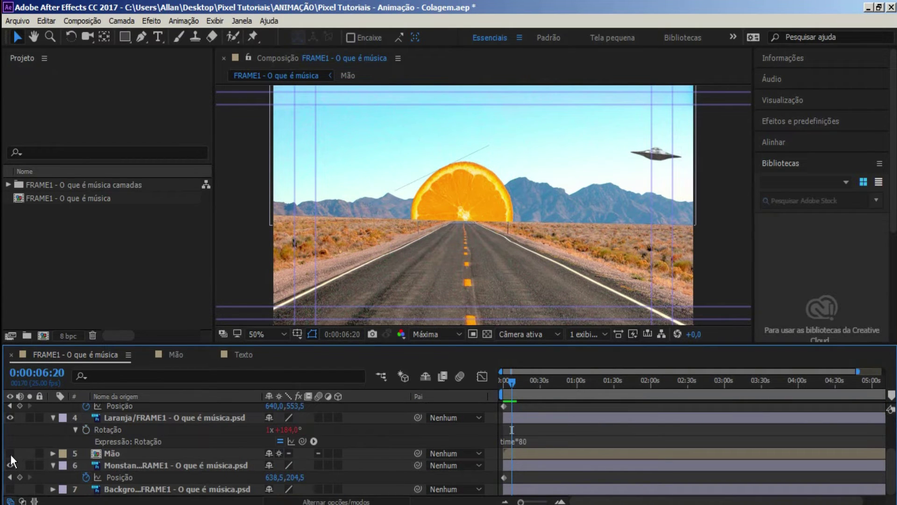
- Turn on the Mão layer, open its precomp, and show the inner hand's Position
left_click(11, 453)
left_click(96, 454)
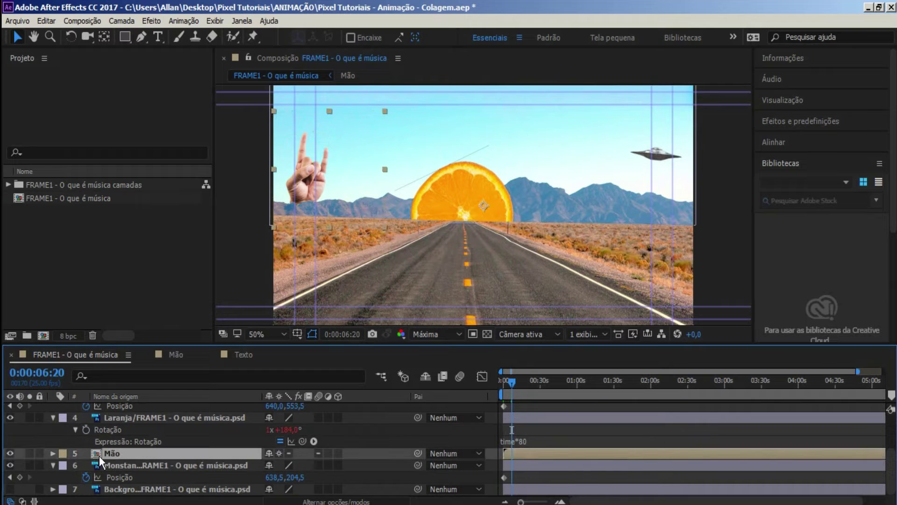
double_click(108, 453)
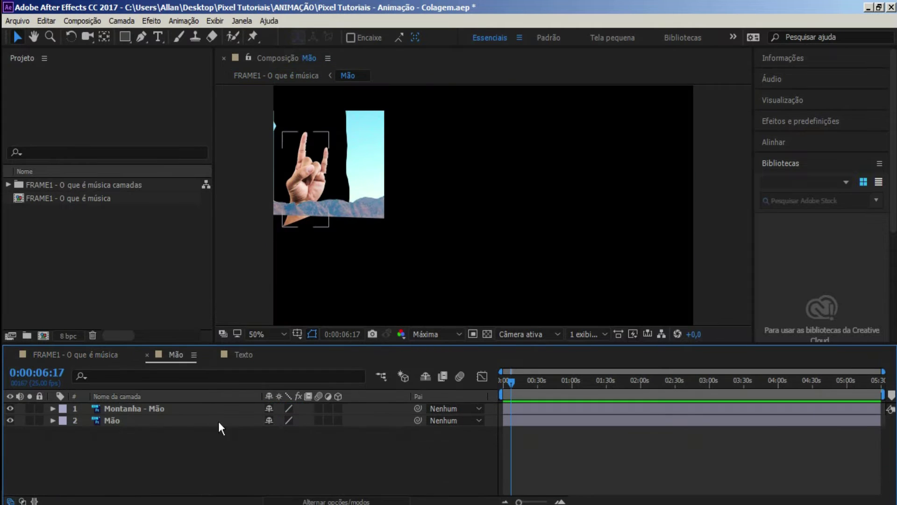
left_click(151, 420)
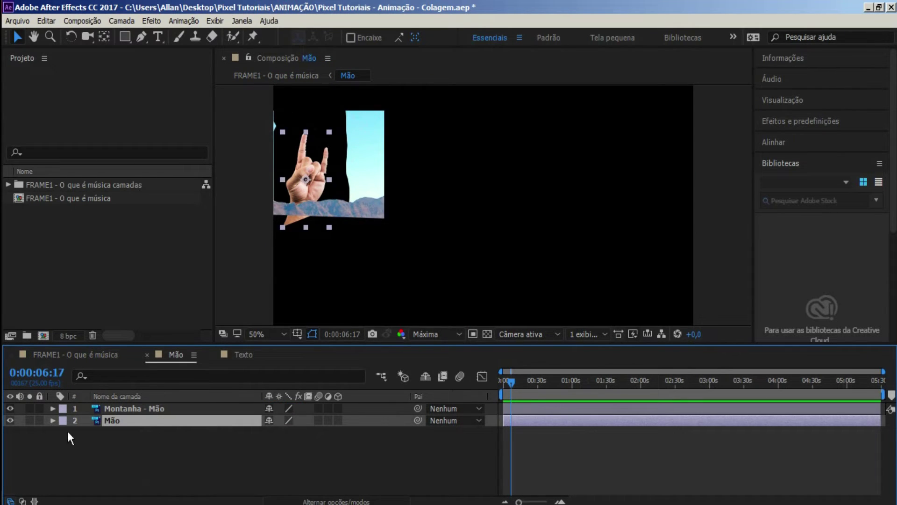
key("p")
- Keyframe the hand's Y position at 521, up to 267, and back down to 508
left_click_drag(290, 432, 433, 443)
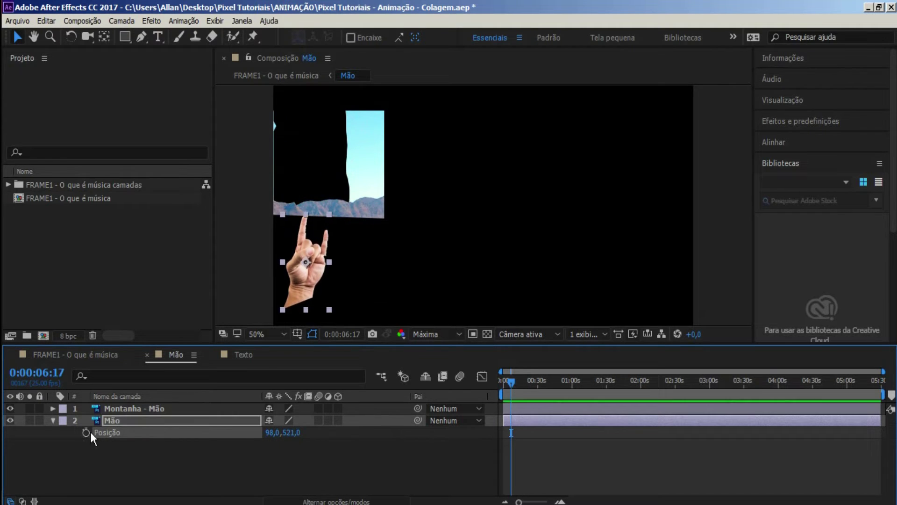
left_click(86, 432)
left_click_drag(291, 432, 185, 409)
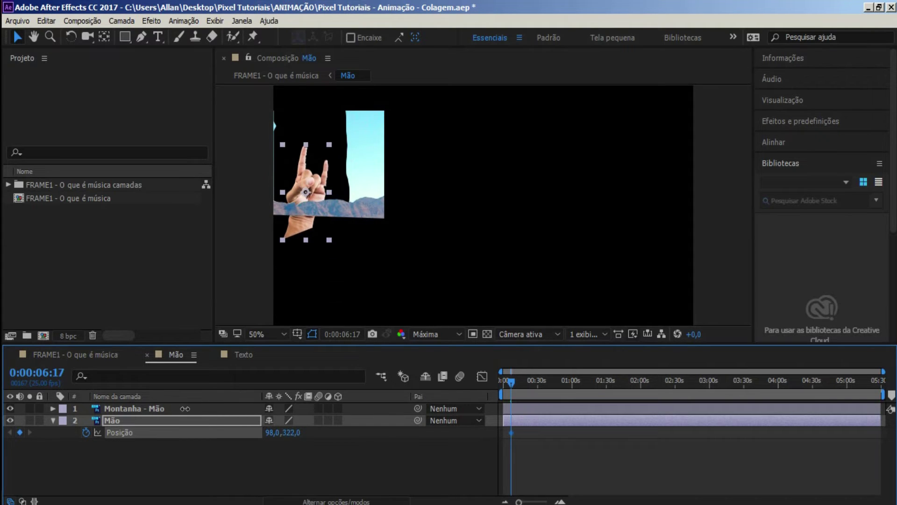
key("ctrl+z")
left_click_drag(514, 381, 535, 386)
left_click_drag(294, 432, 165, 393)
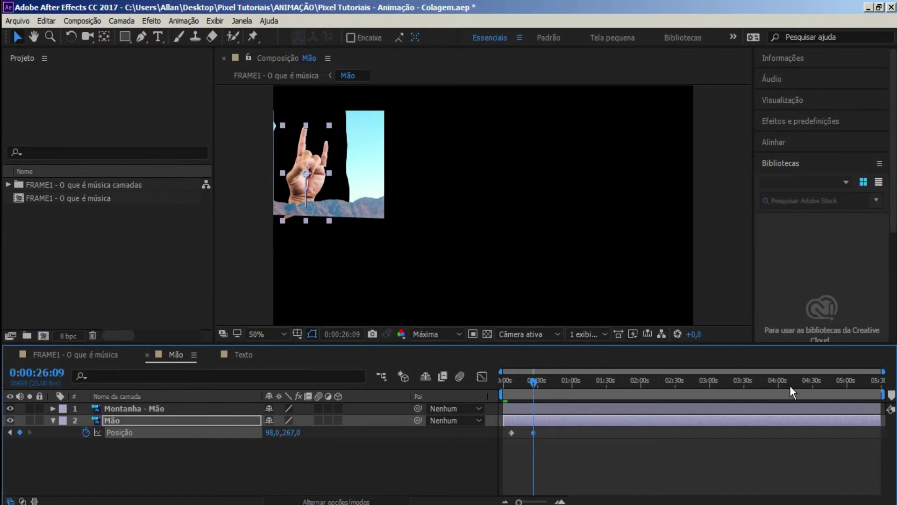
left_click_drag(549, 385, 557, 385)
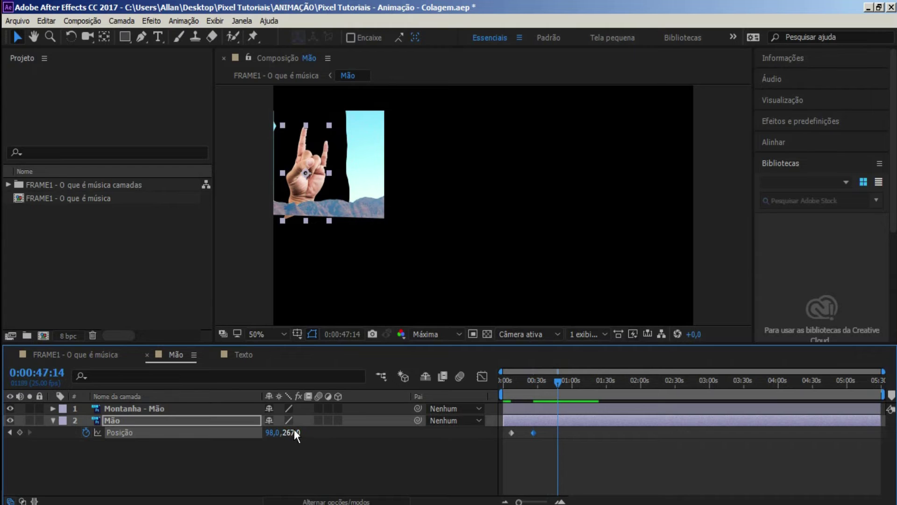
left_click_drag(293, 432, 436, 445)
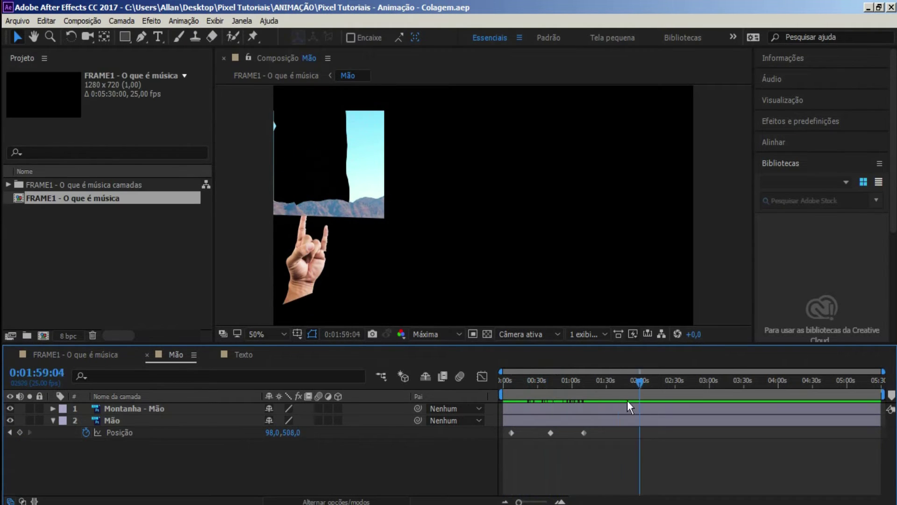
left_click_drag(503, 381, 571, 381)
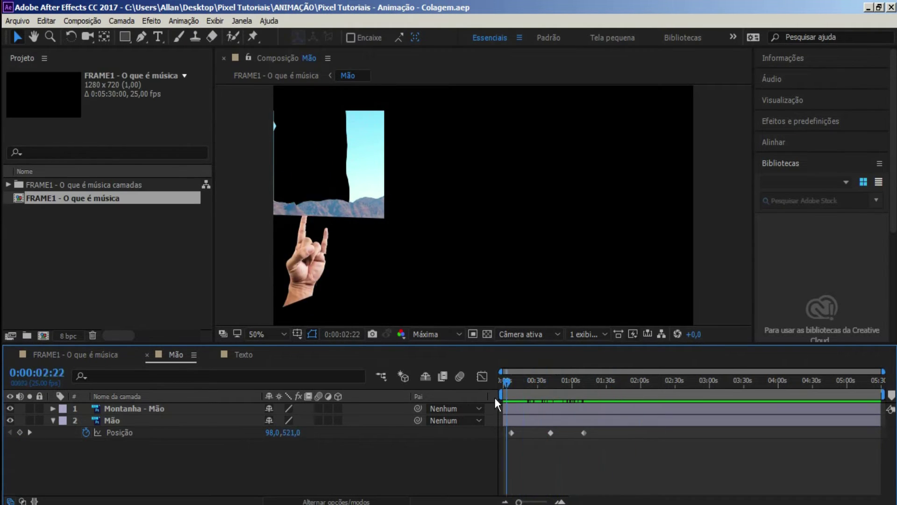
- Paste copies of the three hand Position keyframes along the timeline to about 5:20
left_click_drag(604, 430, 508, 441)
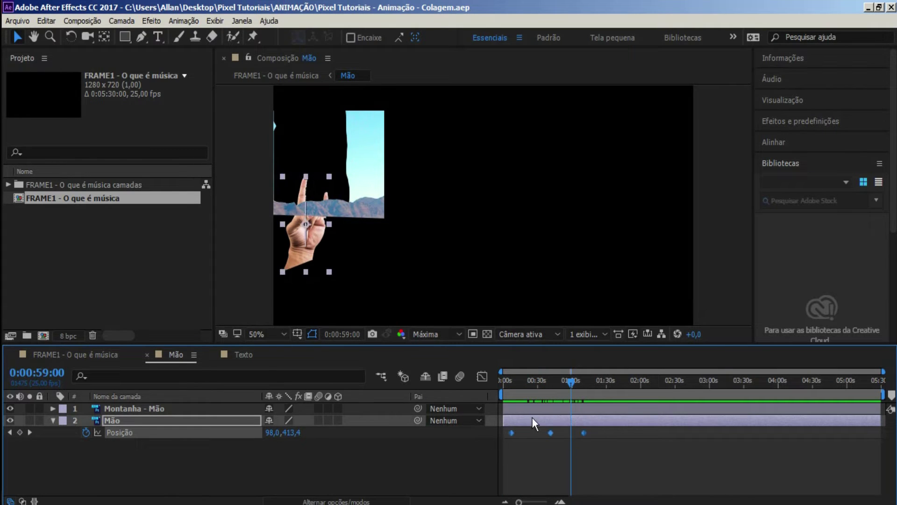
mouse_move(581, 382)
left_mouse_down()
mouse_move(605, 382)
mouse_move(616, 393)
left_mouse_up()
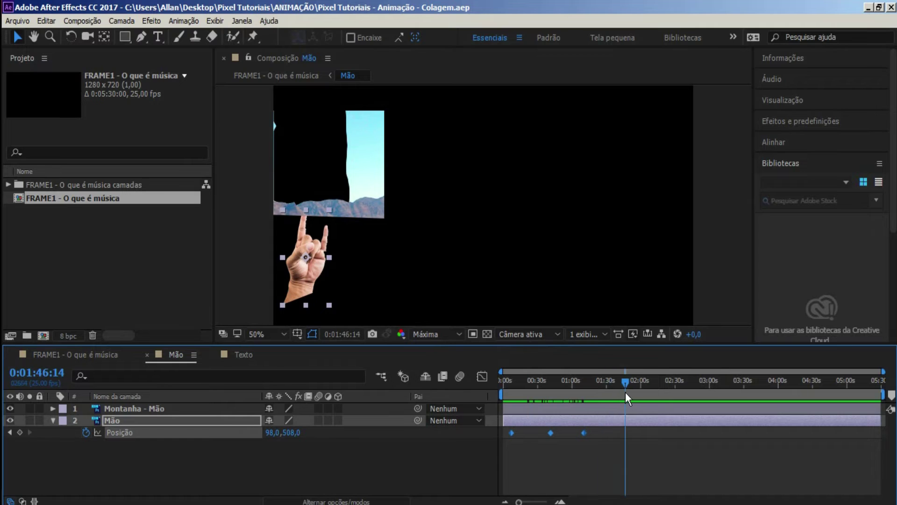
key("ctrl+v")
left_click_drag(706, 381, 723, 384)
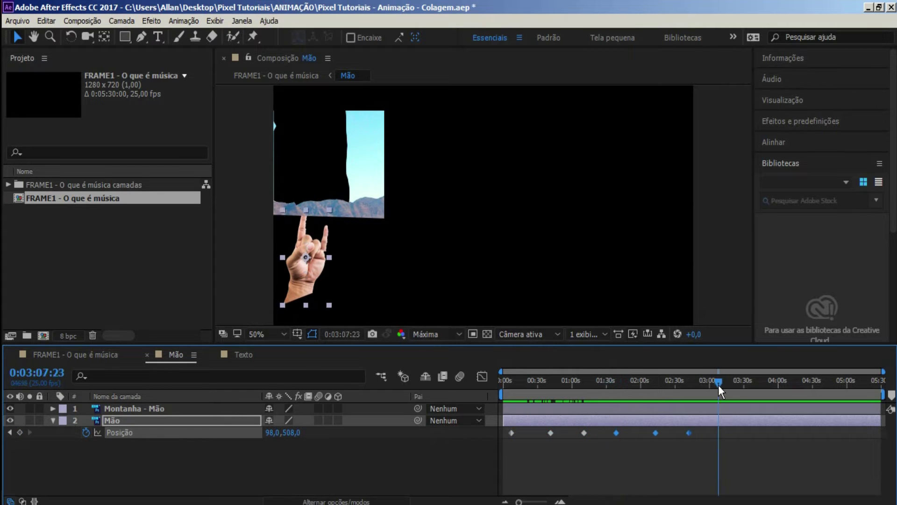
key("ctrl+v")
left_click(788, 379)
left_click_drag(830, 381, 820, 379)
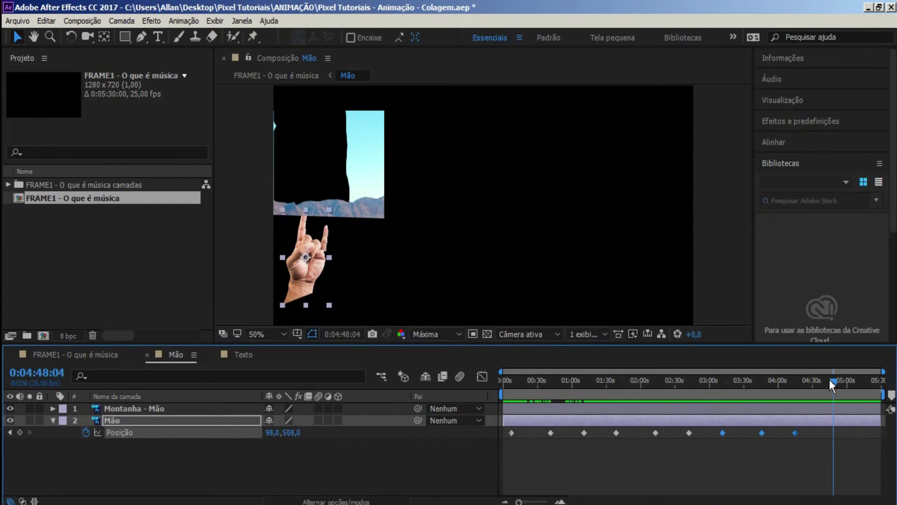
key("ctrl+v")
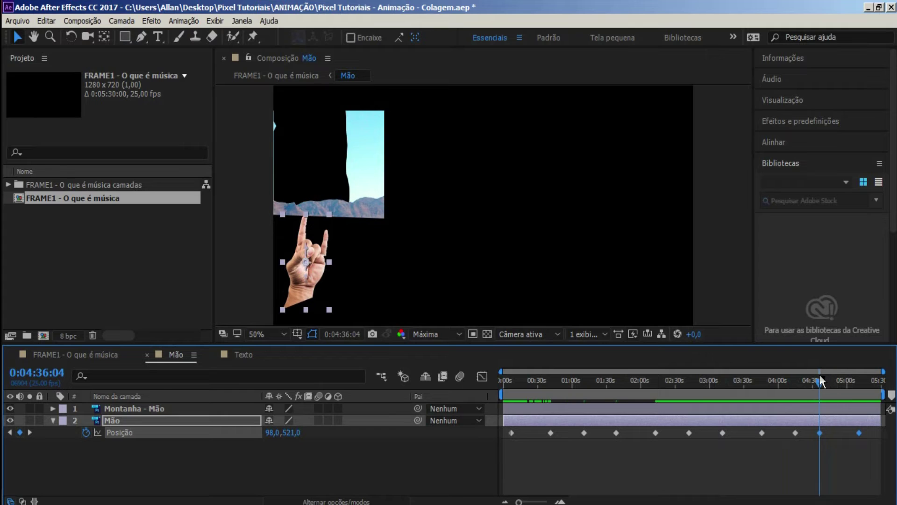
left_click_drag(820, 379, 872, 390)
key("ctrl+v")
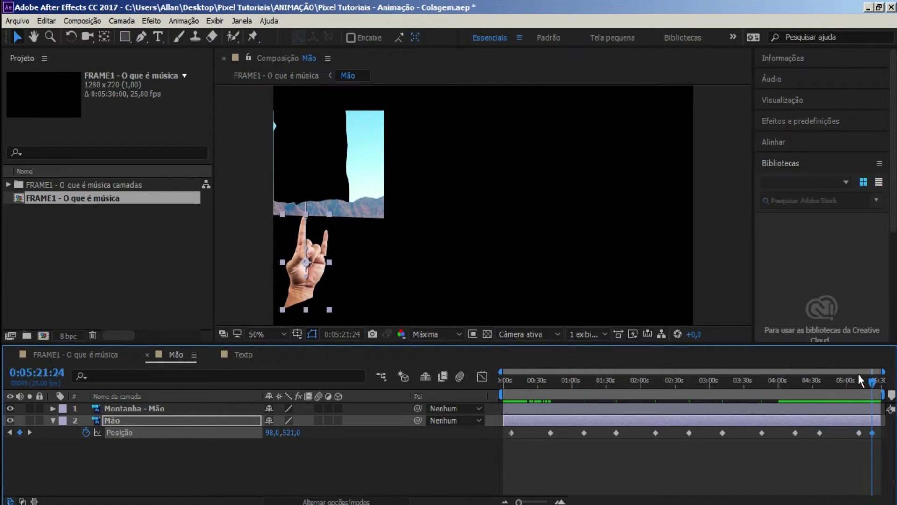
- Check the repeated bobbing, then preview the FRAME1 - O que é música scene
mouse_move(700, 388)
left_mouse_down()
mouse_move(626, 402)
mouse_move(761, 419)
left_mouse_up()
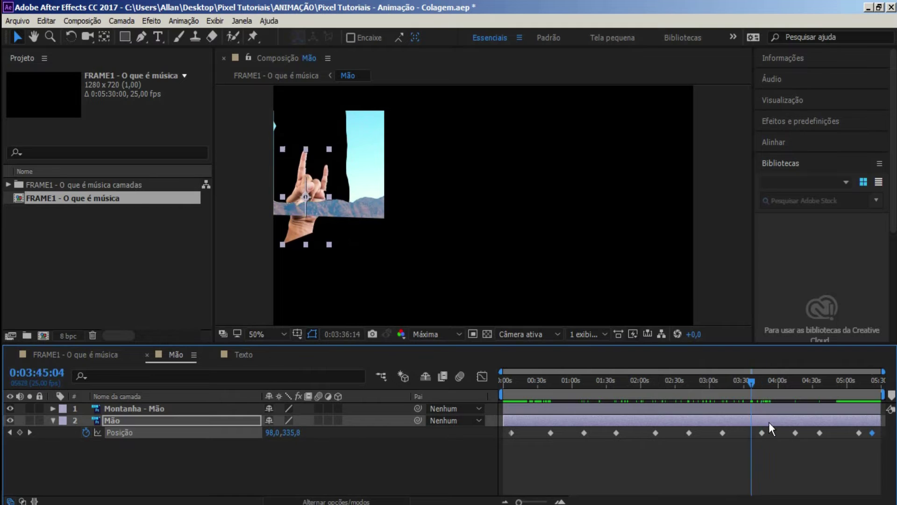
left_click_drag(761, 420, 760, 421)
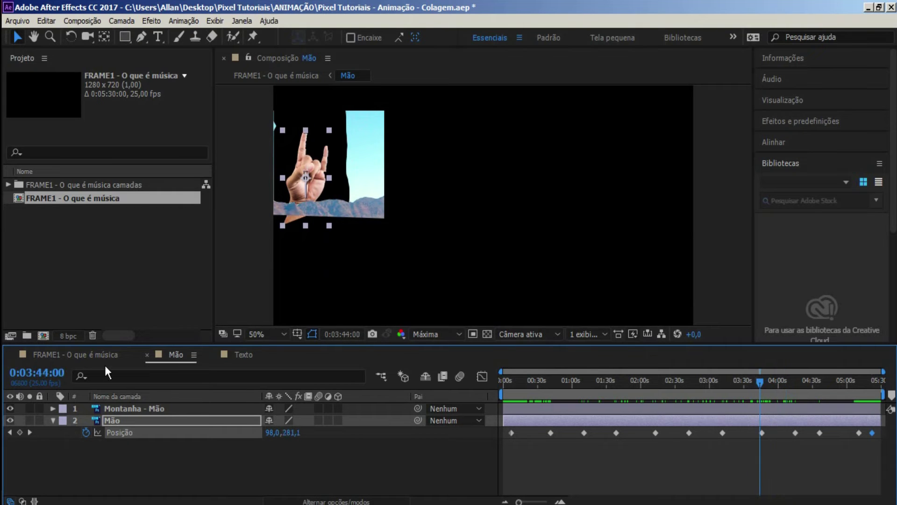
left_click(104, 356)
key("space")
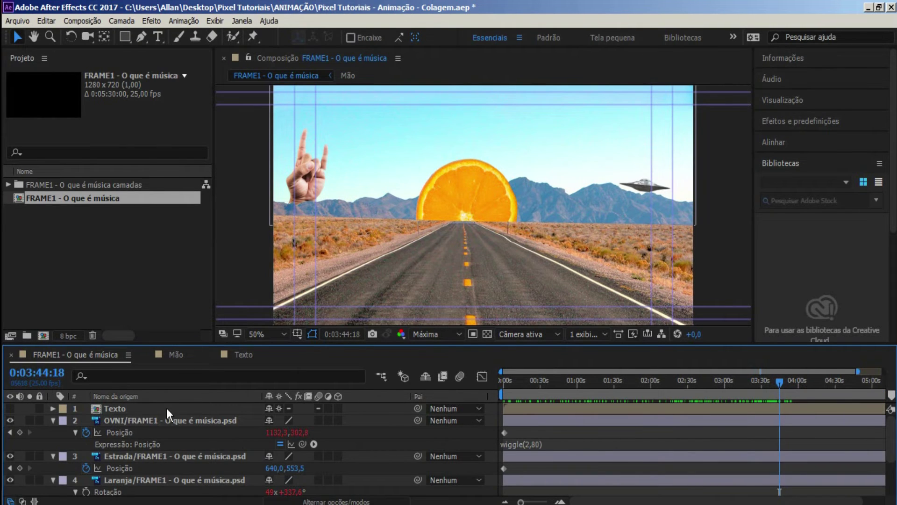
- Open the Texto precomp and solo the Frigideira frying-pan layer
double_click(106, 406)
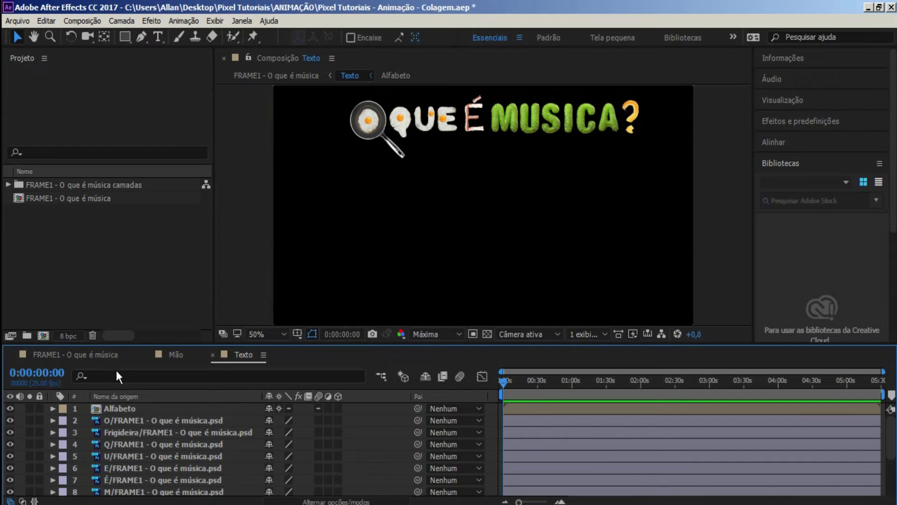
left_click(131, 409)
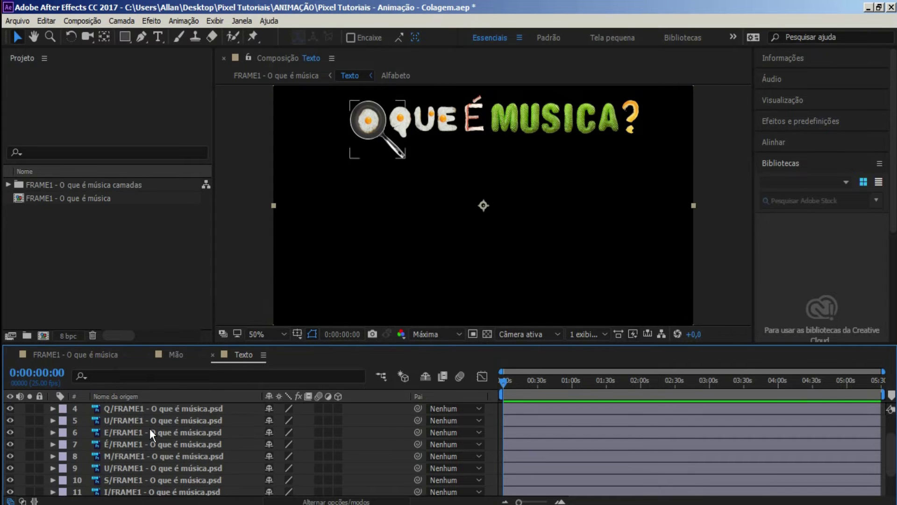
left_click(157, 426)
left_click(157, 431)
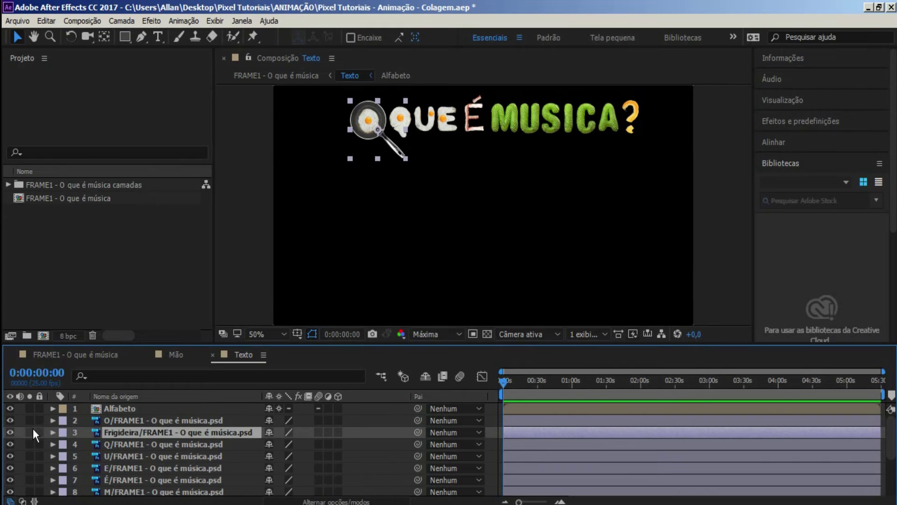
left_click(9, 432)
left_click(9, 432)
left_click(9, 432)
left_click(10, 432)
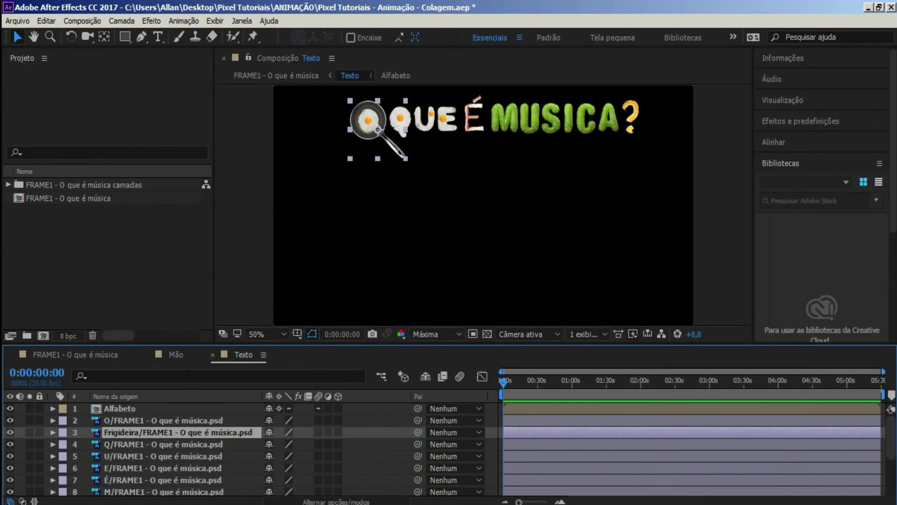
left_click(29, 432)
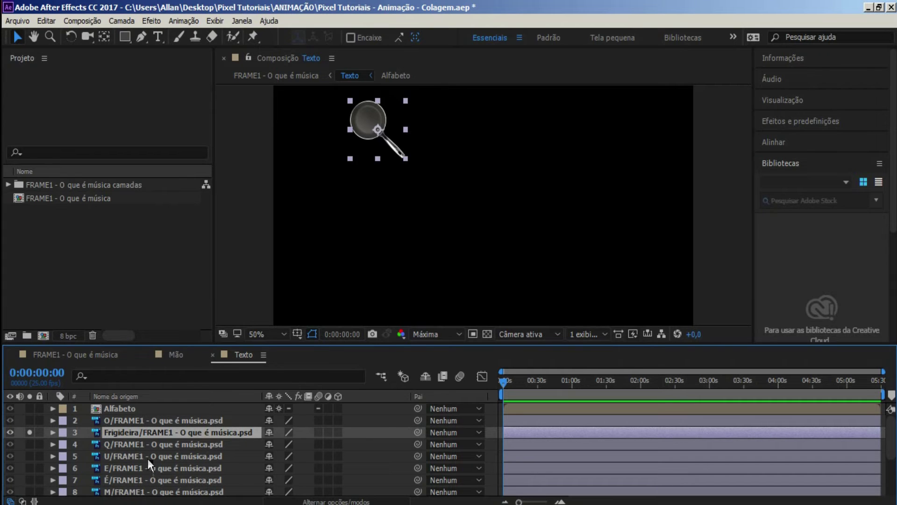
- Keyframe the frying pan's Scale to grow from 3% to 100%
key("s")
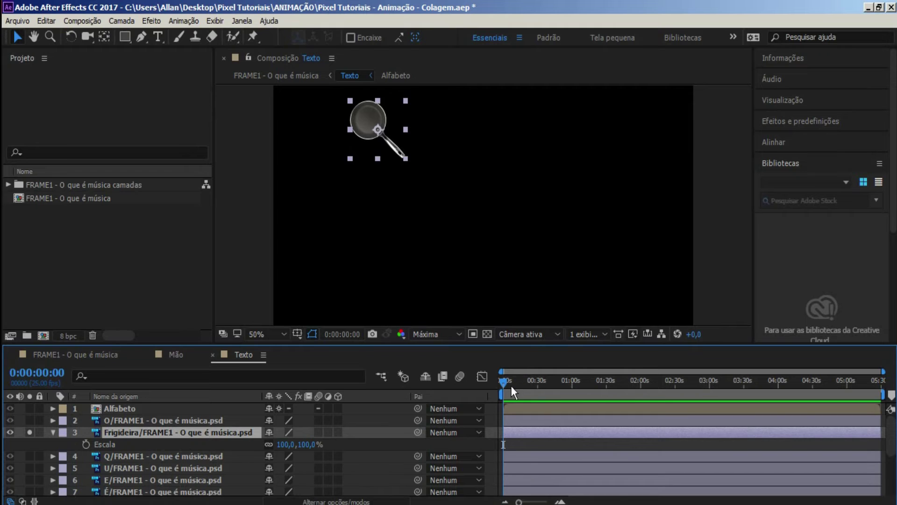
left_click_drag(528, 388, 580, 392)
left_click(85, 444)
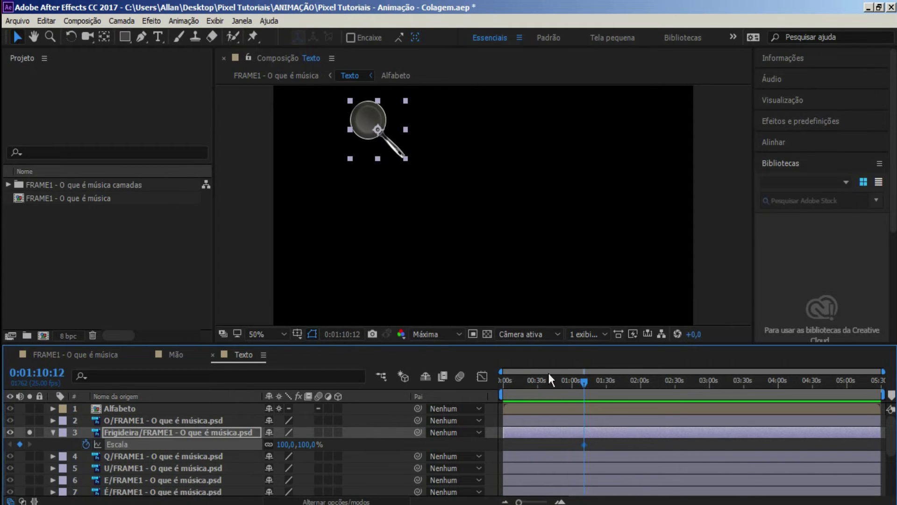
left_click_drag(550, 388, 510, 386)
left_click_drag(284, 444, 220, 436)
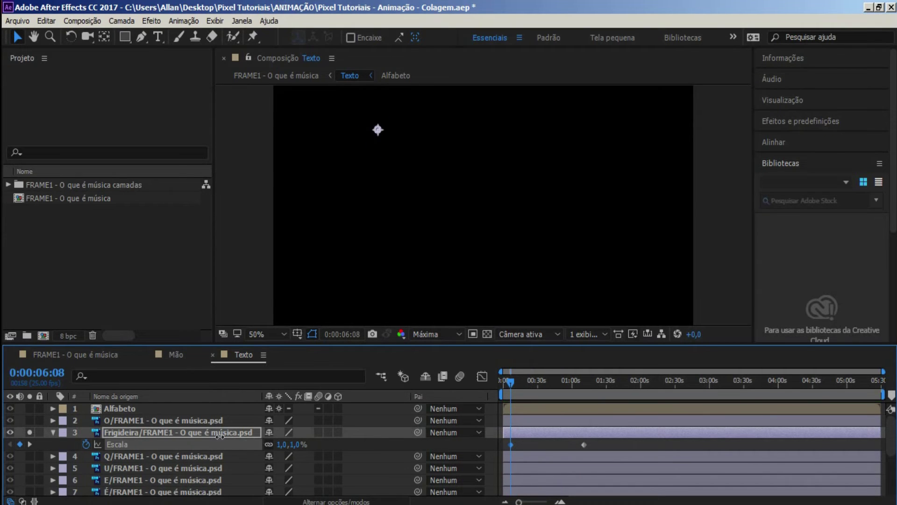
left_click(522, 381)
left_click_drag(528, 383, 596, 414)
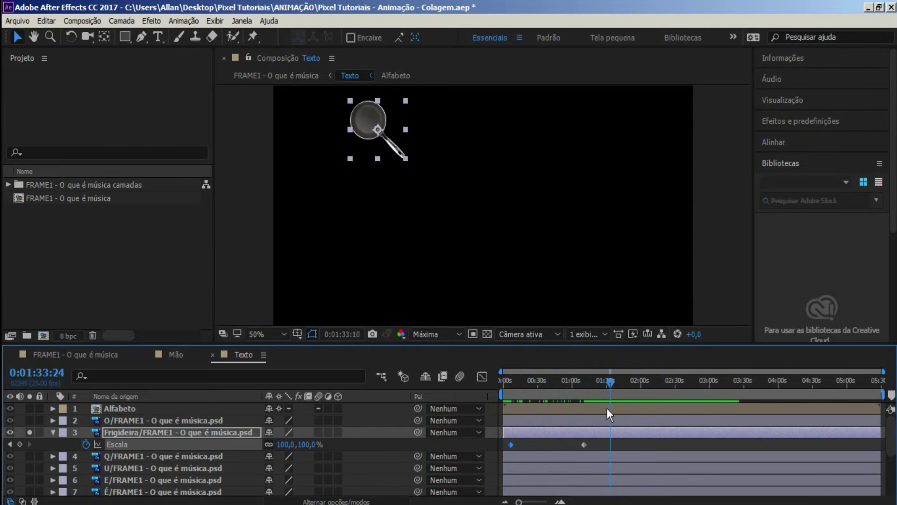
left_click_drag(523, 387, 513, 387)
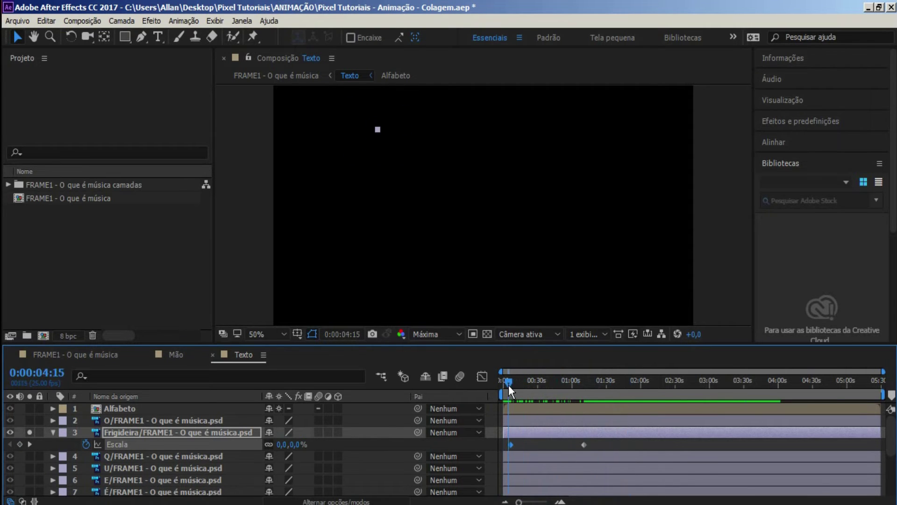
key("j")
left_click(123, 430)
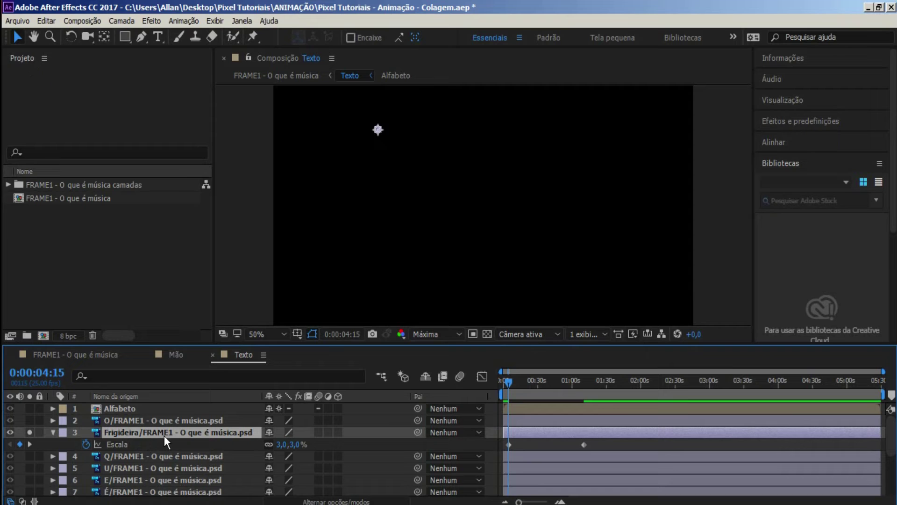
- Keyframe the pan's Rotation up to 1x+1° for one full spin, and preview it
key("shift+r")
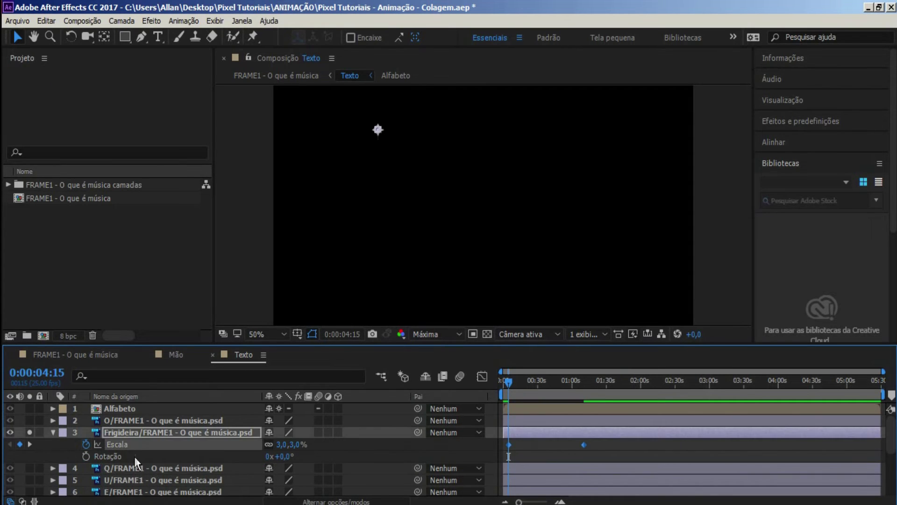
left_click(135, 457)
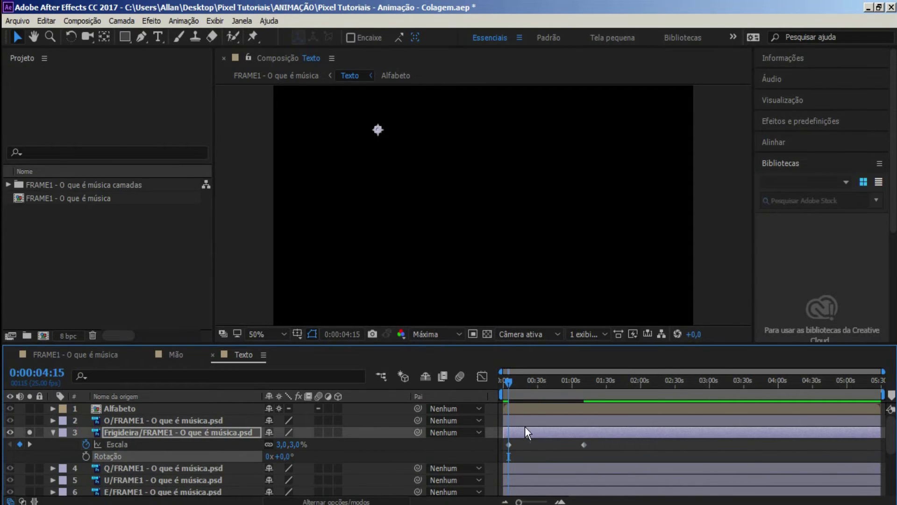
left_click(86, 456)
left_click(517, 380)
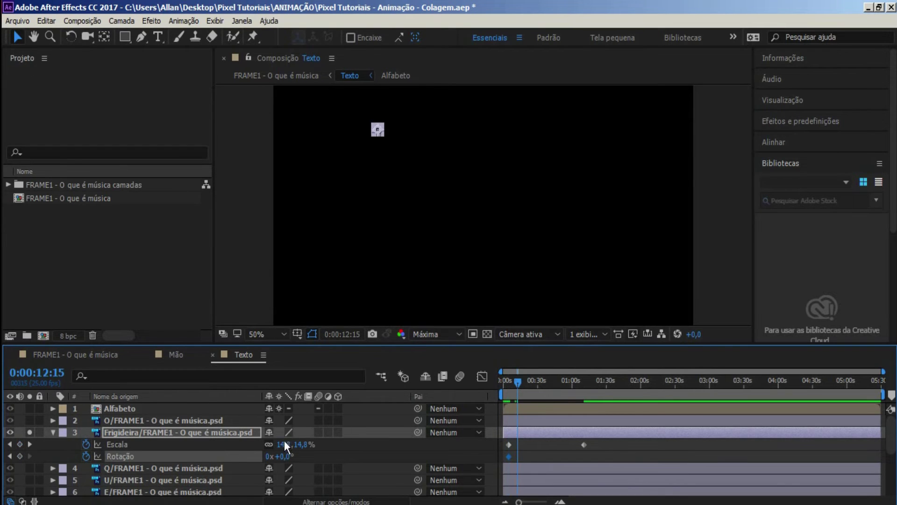
left_click_drag(285, 460, 295, 461)
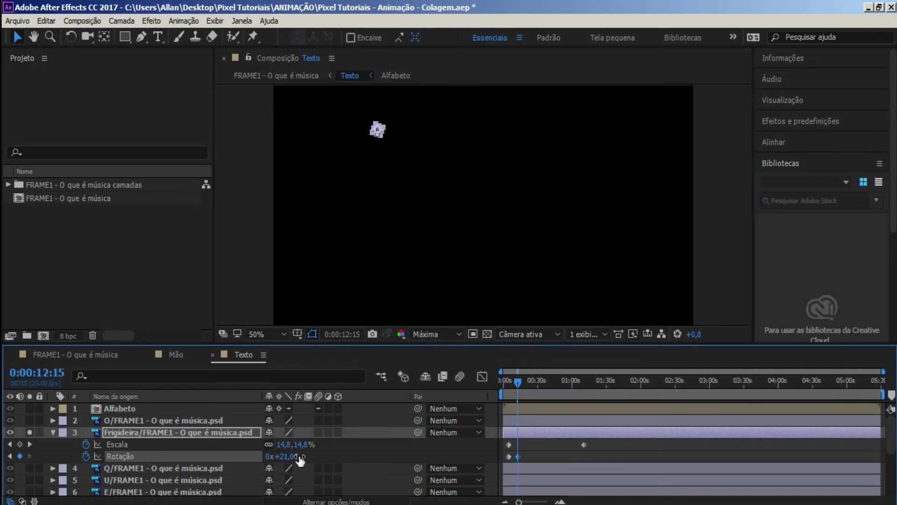
left_click(539, 380)
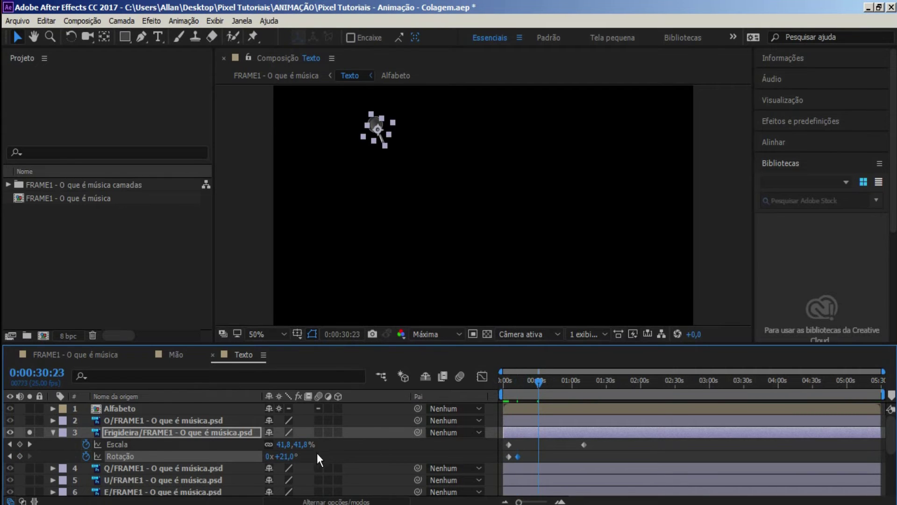
mouse_move(283, 456)
left_mouse_down()
mouse_move(317, 456)
mouse_move(299, 456)
mouse_move(309, 456)
left_mouse_up()
left_click(542, 380)
left_click(550, 380)
left_click(562, 380)
left_click(581, 380)
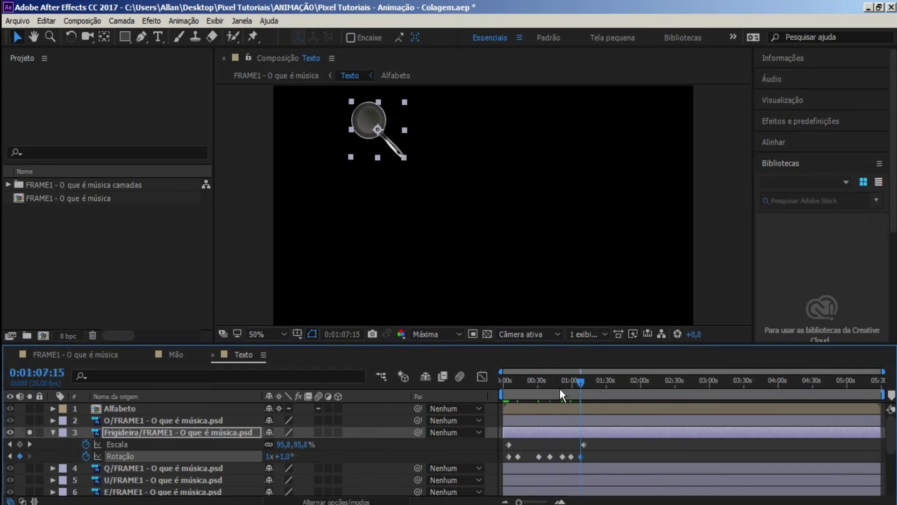
mouse_move(559, 389)
left_mouse_down()
mouse_move(613, 411)
mouse_move(581, 422)
left_mouse_up()
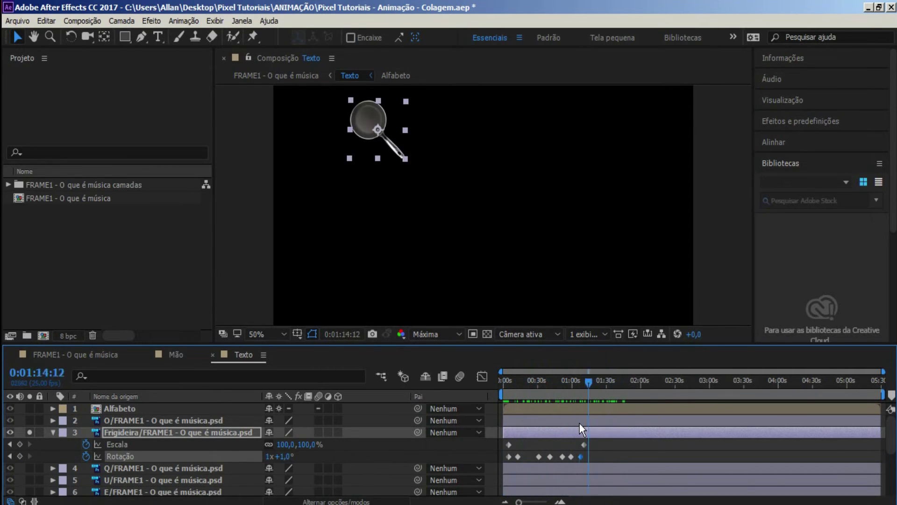
left_click_drag(582, 422, 599, 425)
key("u")
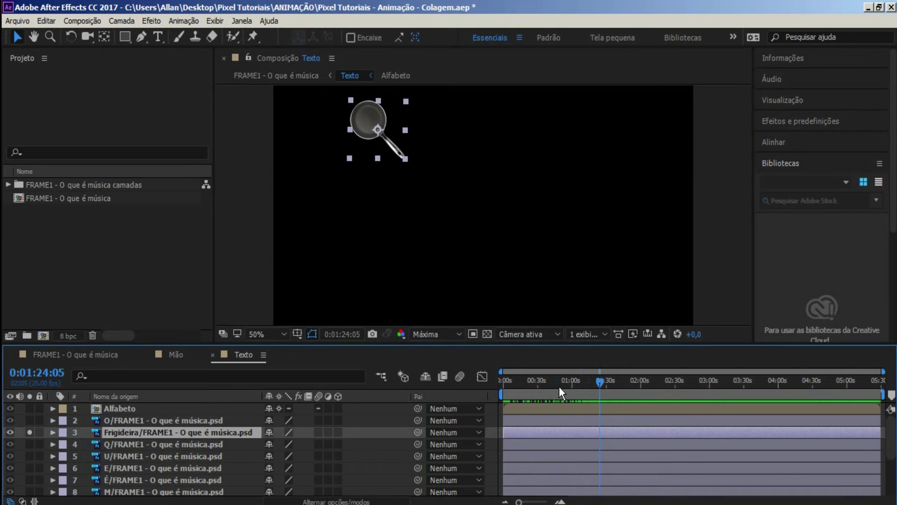
left_click_drag(557, 387, 603, 406)
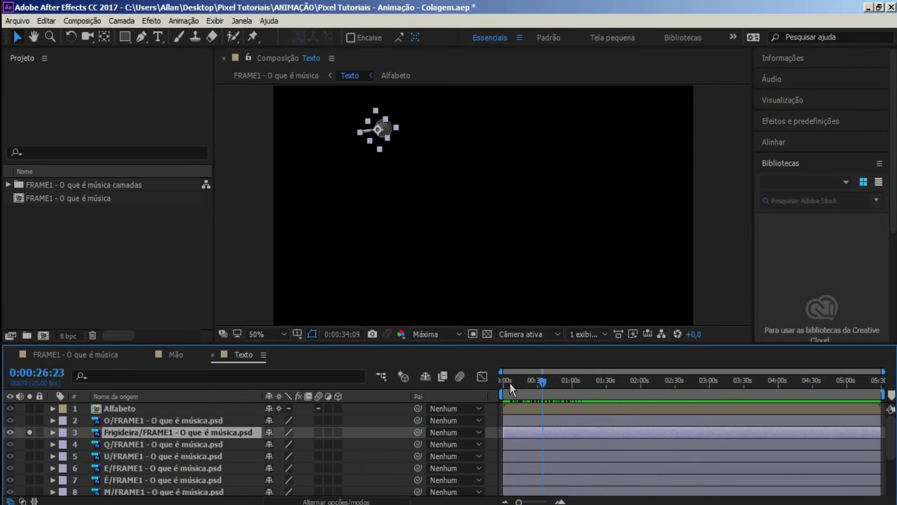
- Turn off the pan's Solo so all title letters show, then select the letter layers
left_click(148, 420)
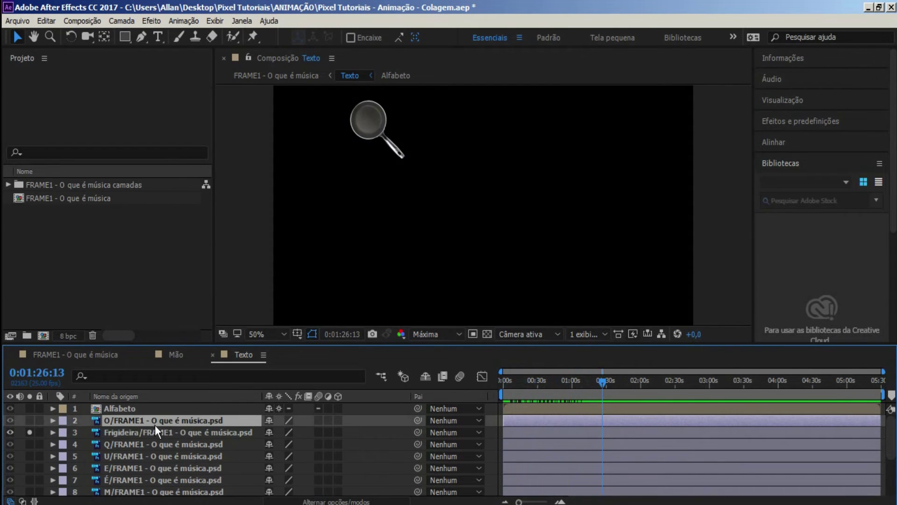
left_click(29, 430)
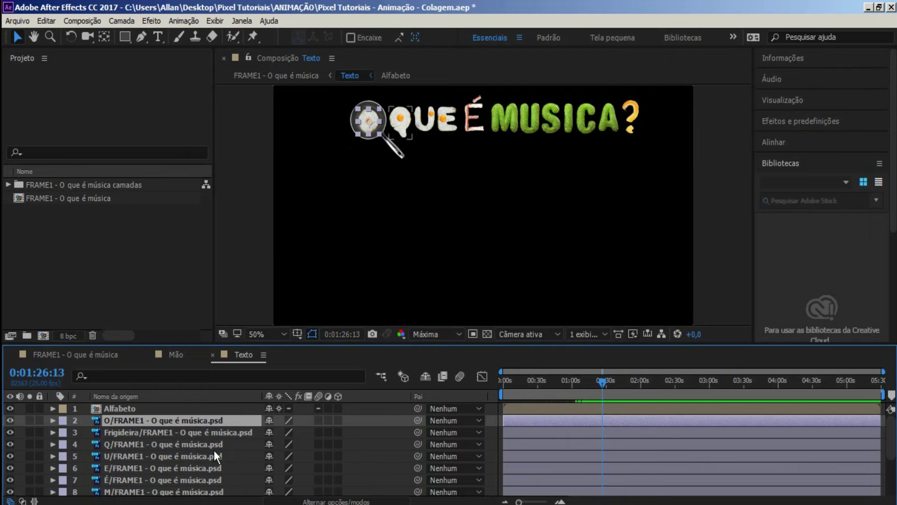
left_click(140, 444)
scroll(158, 456, "down", 1)
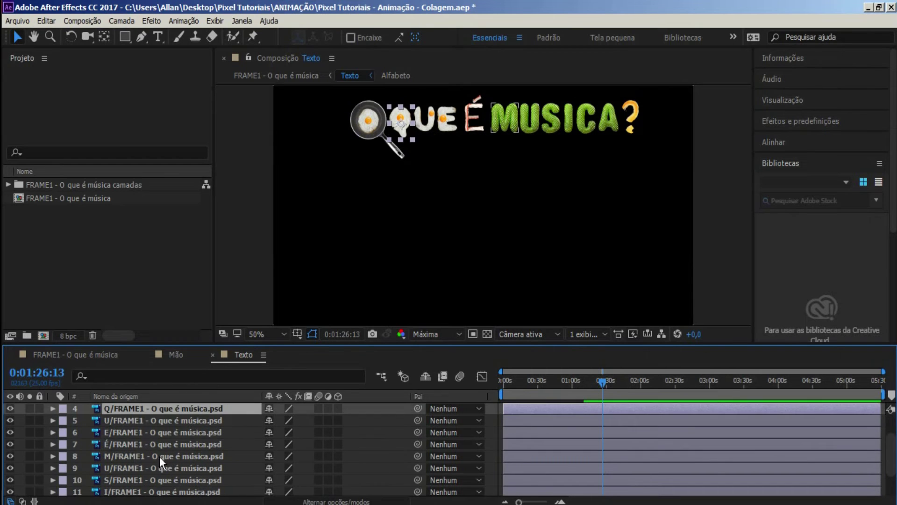
left_click(161, 433)
left_click(140, 419)
left_click(139, 411)
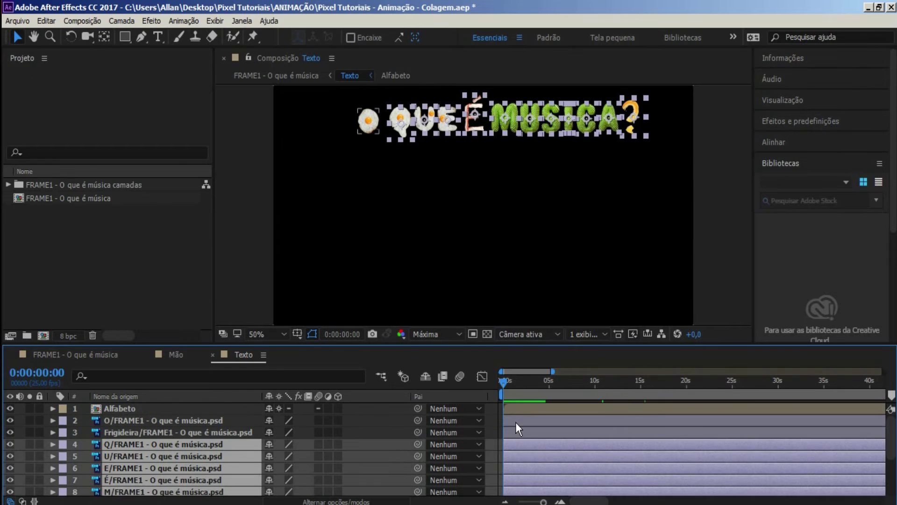
- Shift the letter layers after the pan later, staggering from O, then Q, then U onward
left_click(515, 422, "shift")
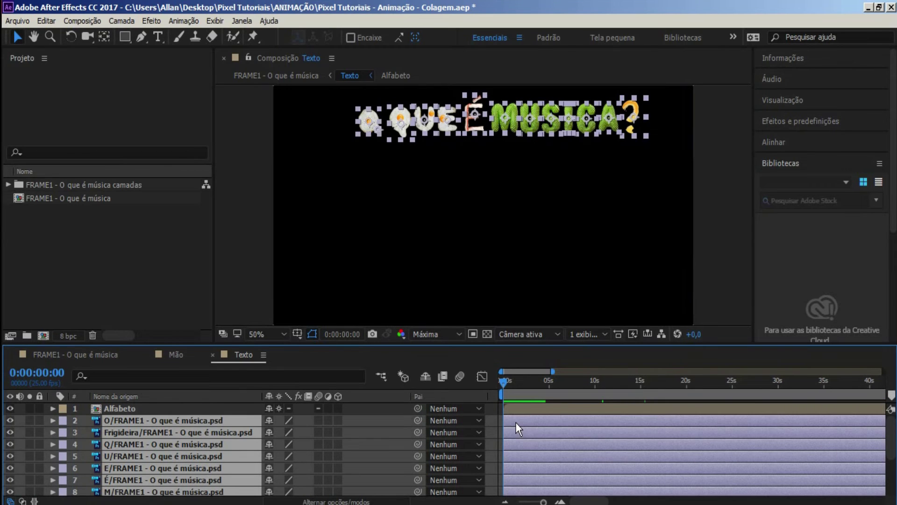
left_click(162, 430, "ctrl")
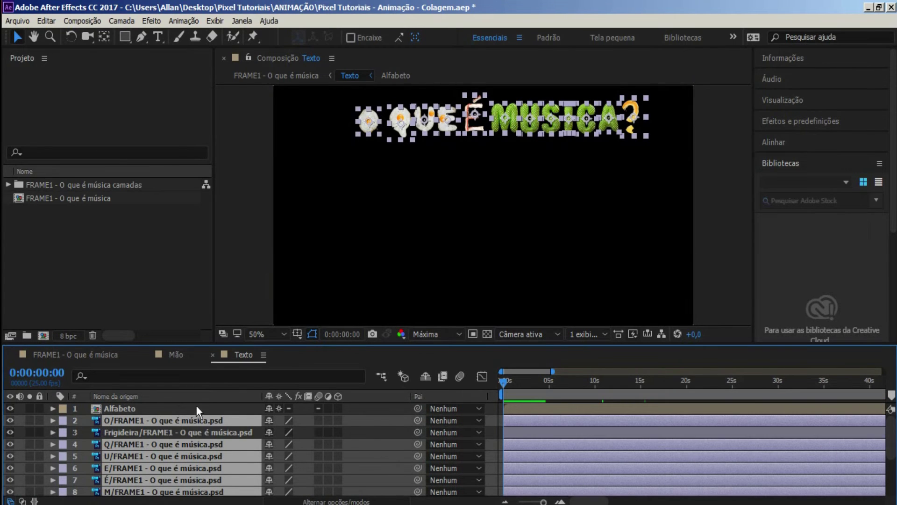
left_click_drag(514, 422, 534, 421)
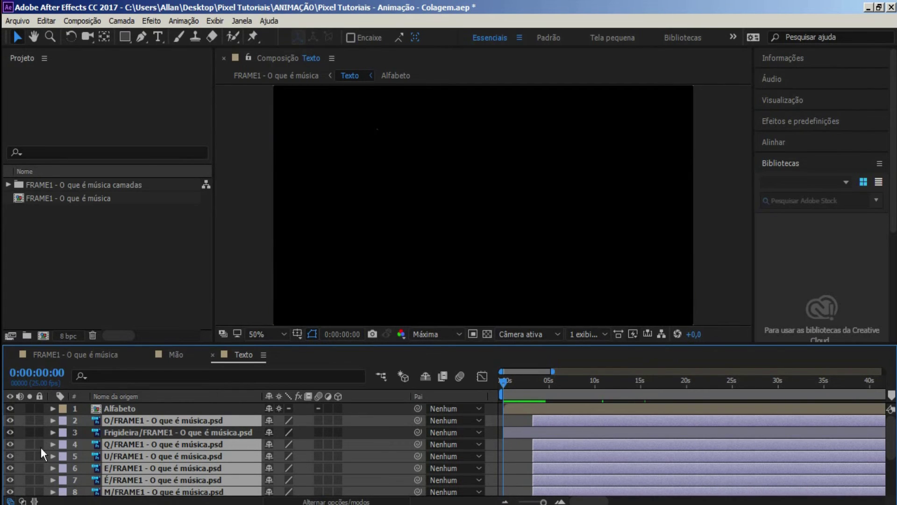
left_click(140, 422, "ctrl")
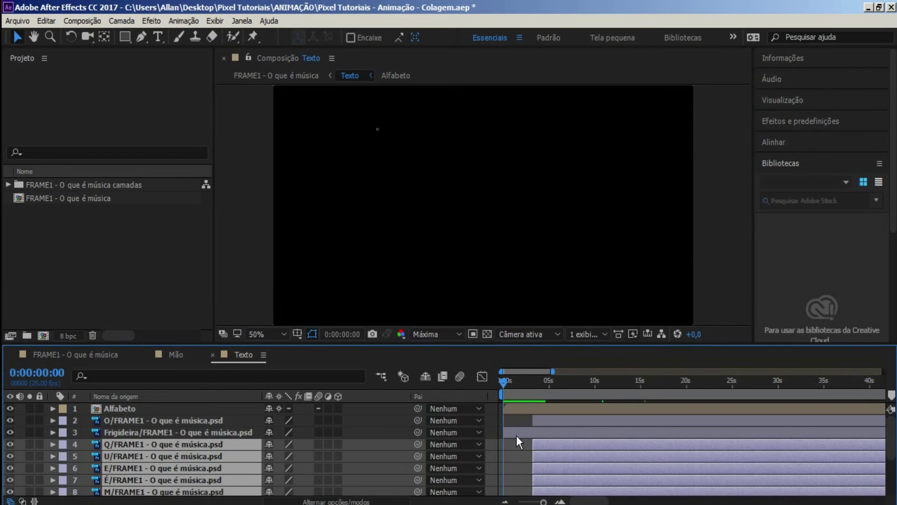
left_click_drag(550, 449, 567, 440)
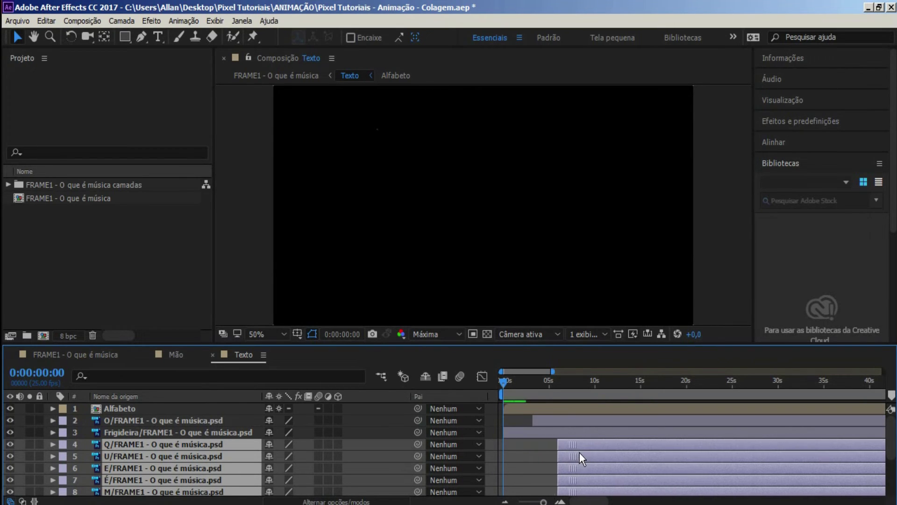
left_click_drag(528, 387, 573, 402)
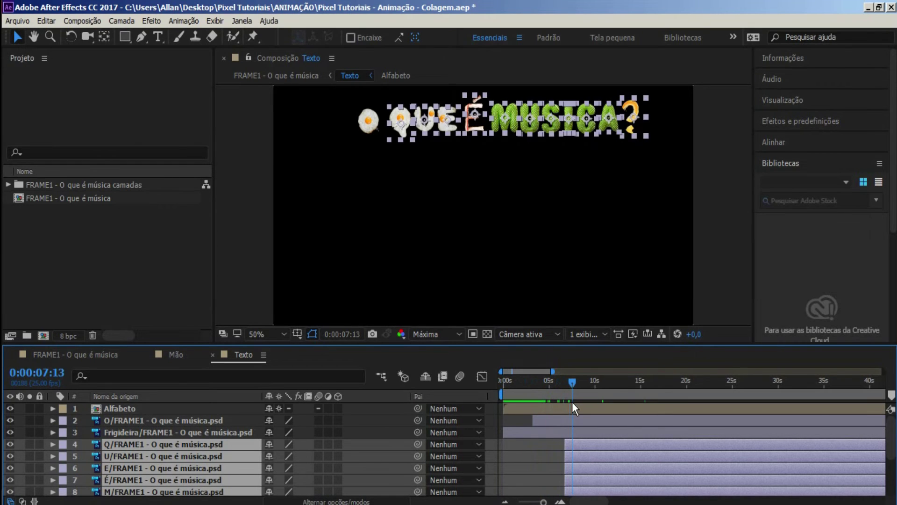
left_click(181, 445, "ctrl")
left_click_drag(587, 456, 621, 457)
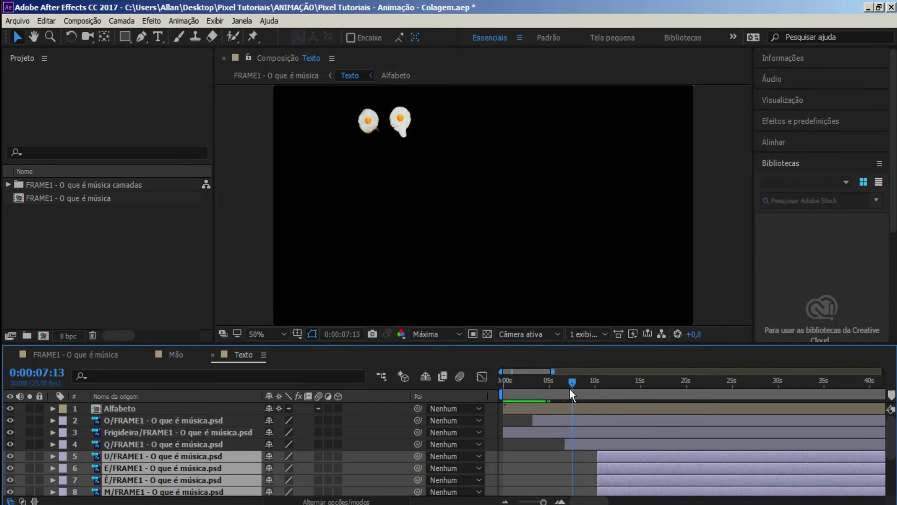
left_click_drag(596, 389, 616, 391)
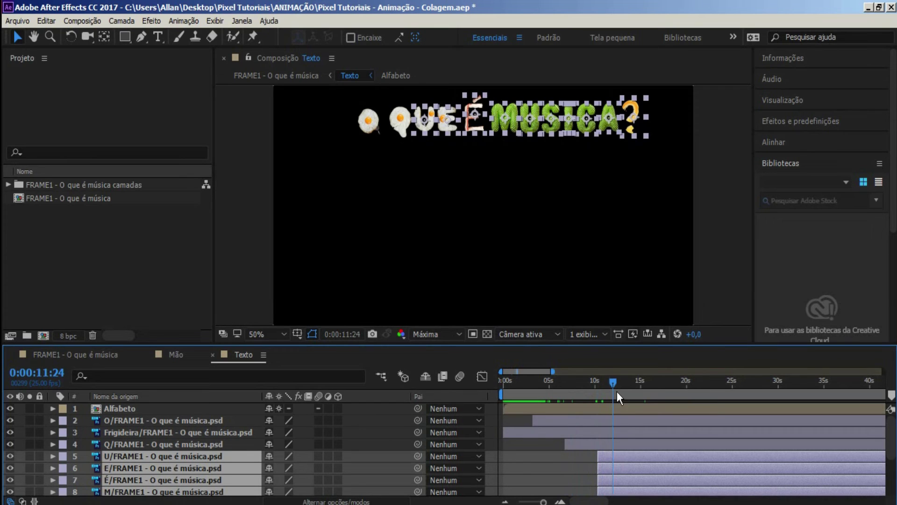
- Delay the E, É and MUSICA letter layers further so the title builds letter by letter
left_click(227, 454, "ctrl")
left_click_drag(617, 470, 653, 472)
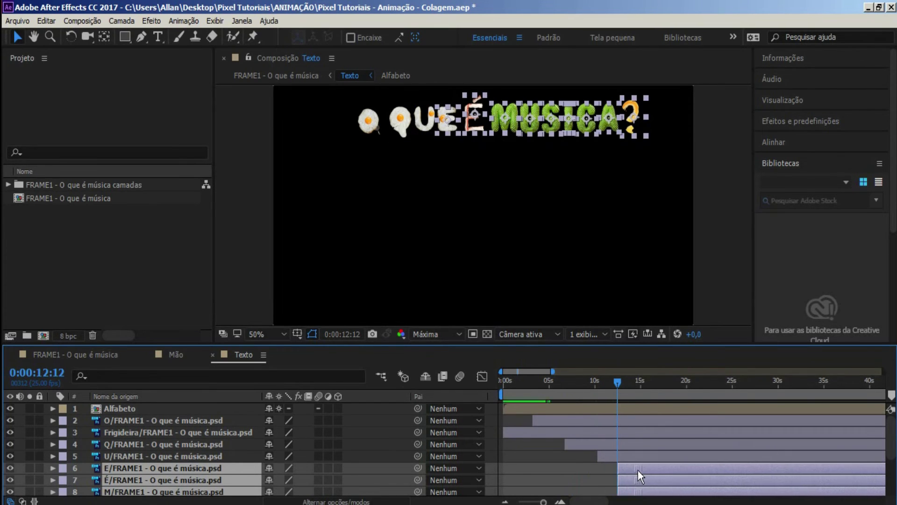
scroll(892, 439, "down", 3)
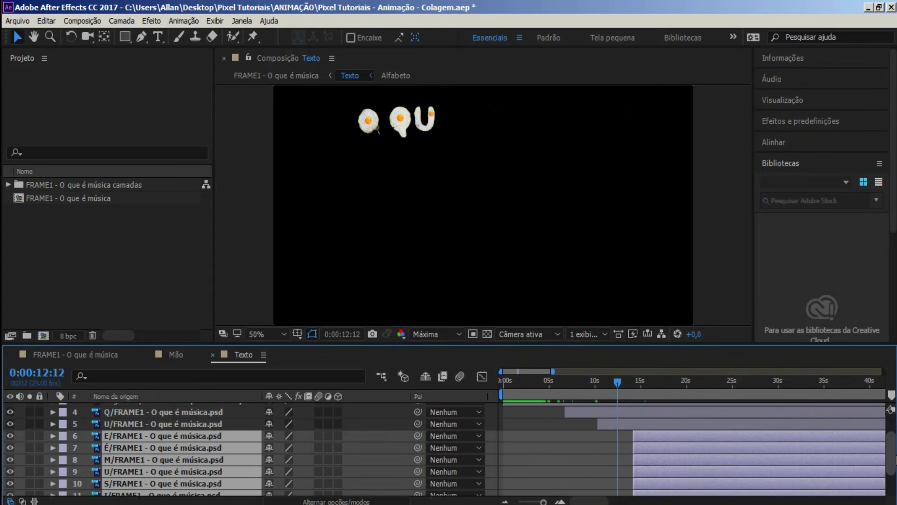
left_click(226, 429, "ctrl")
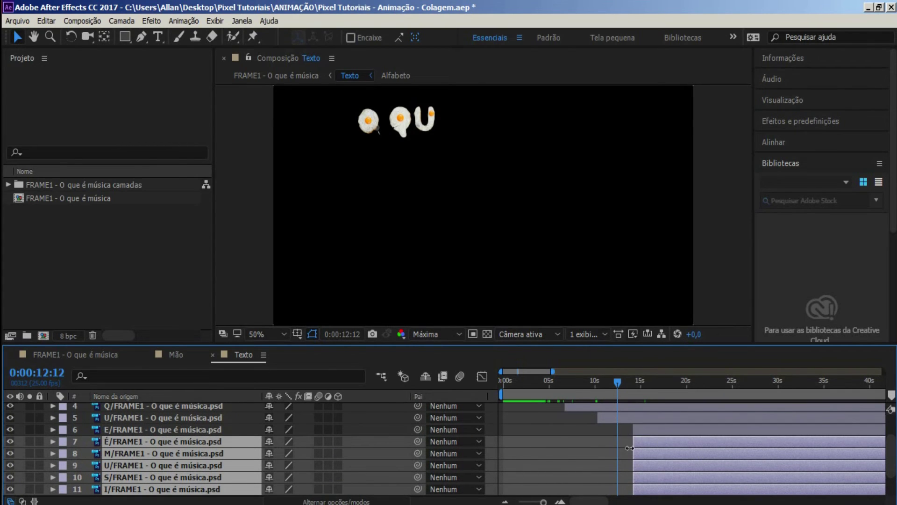
left_click_drag(645, 442, 678, 444)
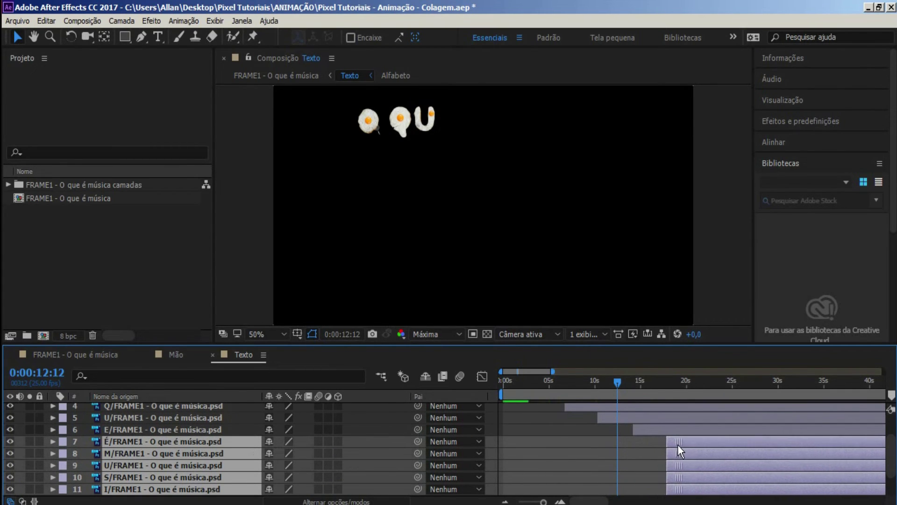
left_click(685, 383)
left_click_drag(526, 382, 669, 436)
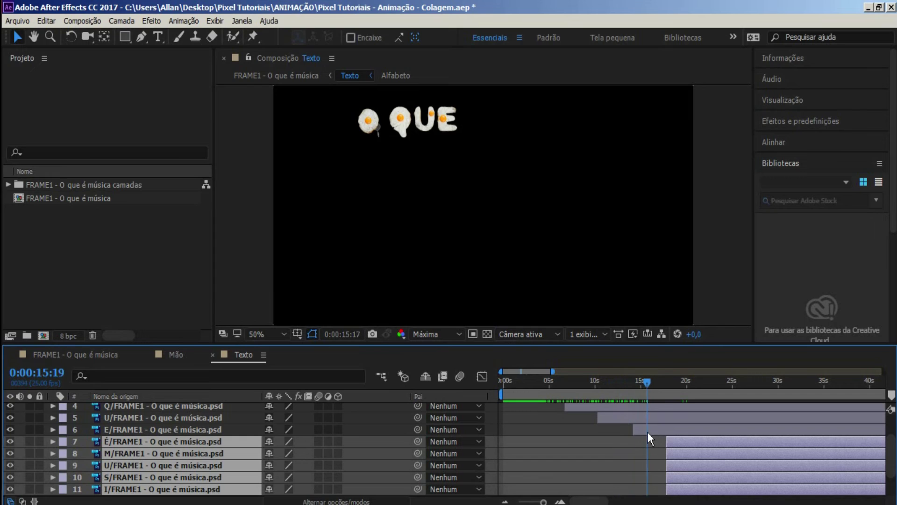
left_click(186, 441, "ctrl")
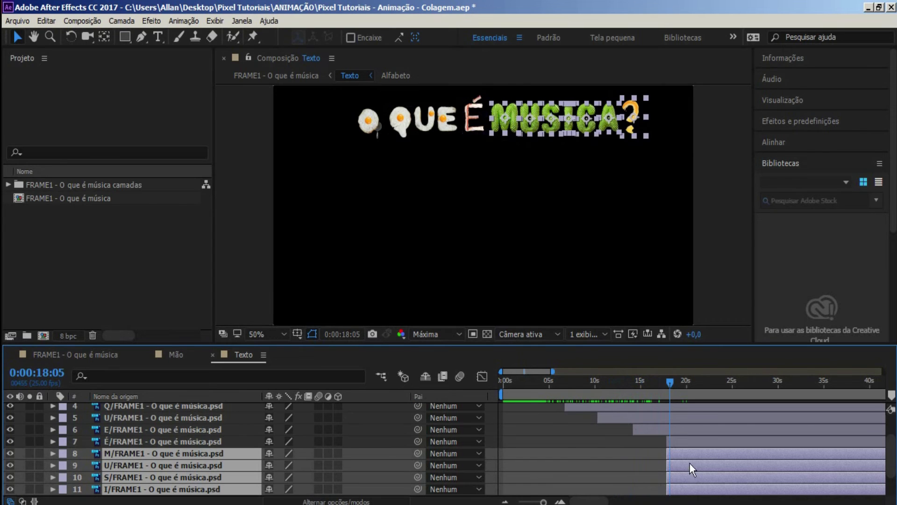
left_click_drag(703, 458, 735, 457)
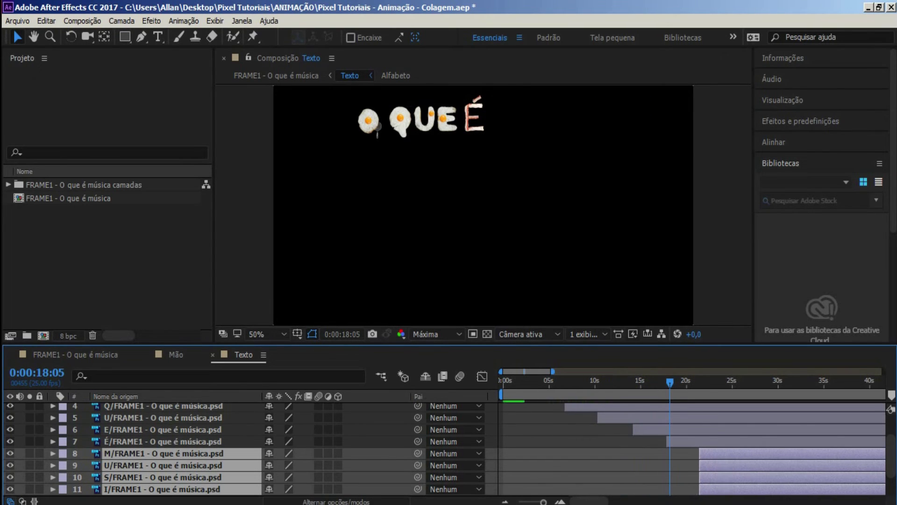
scroll(894, 442, "down", 3)
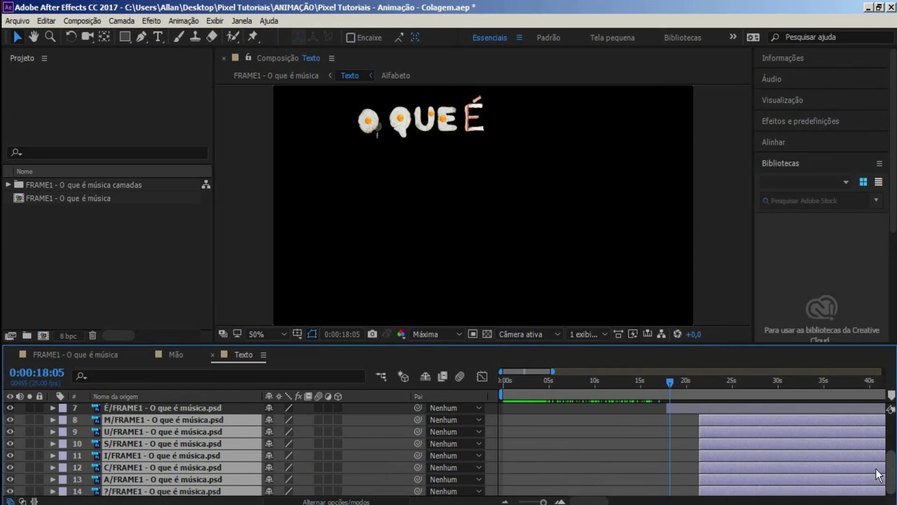
left_click(240, 418, "ctrl")
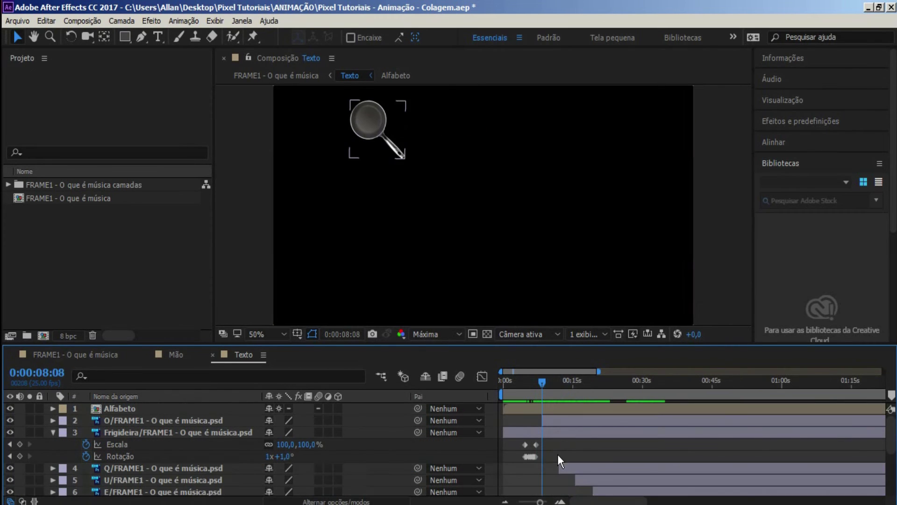
- Enable the Motion Blur master switch and Frigideira's blur switch, then go back to FRAME1 - O que é música
left_click_drag(539, 399, 539, 393)
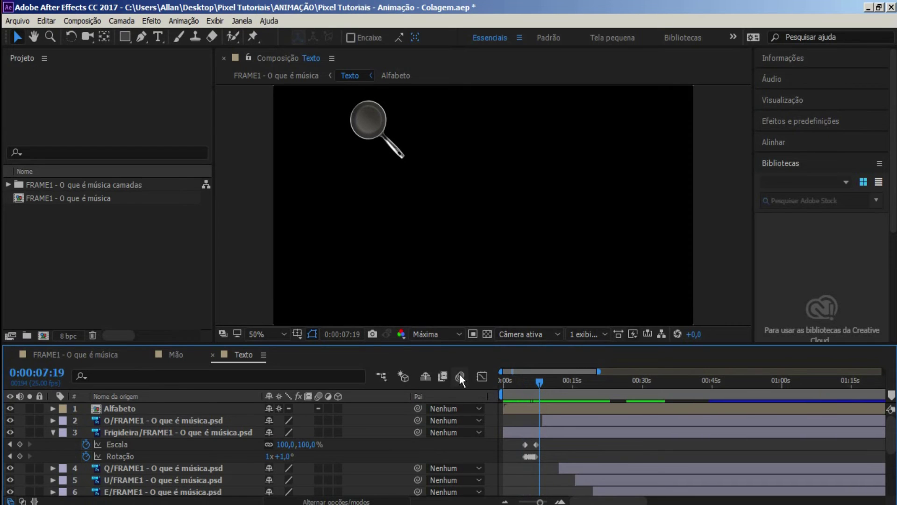
left_click(509, 436)
left_click_drag(546, 446, 515, 465)
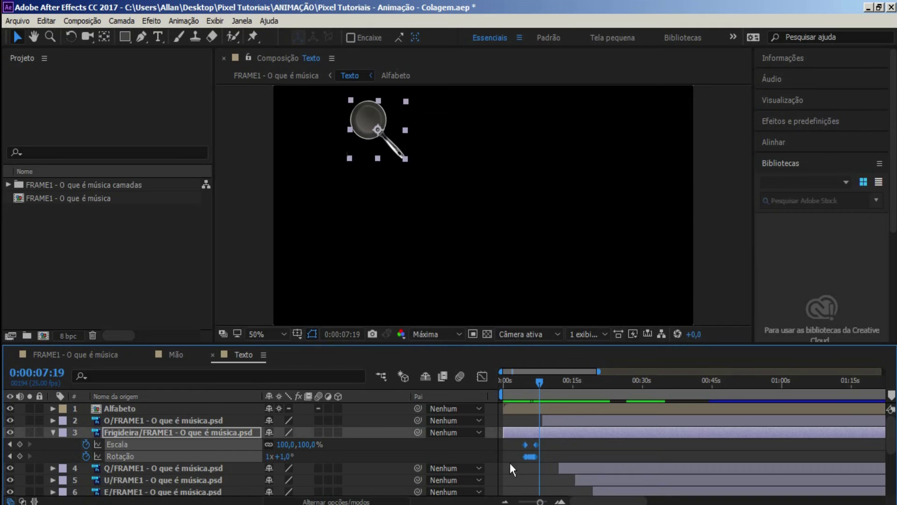
left_click(460, 376)
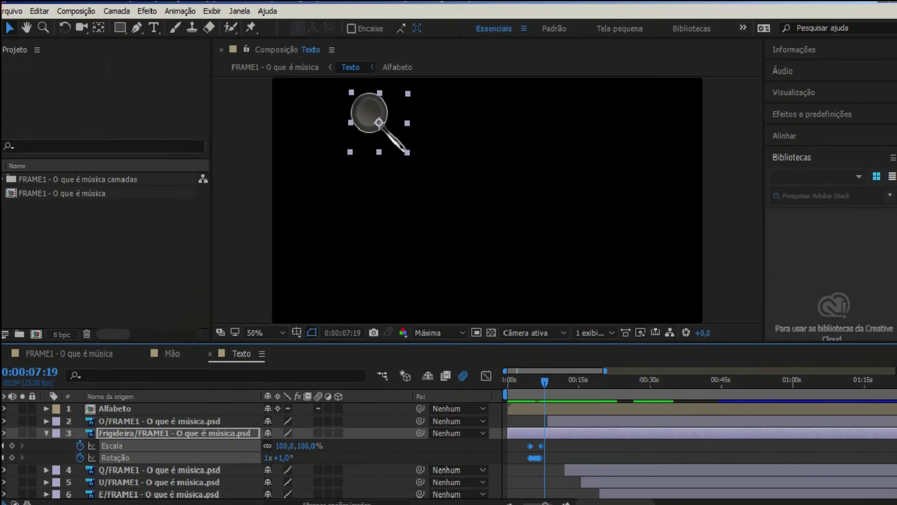
left_click(318, 431)
left_click_drag(573, 394, 515, 397)
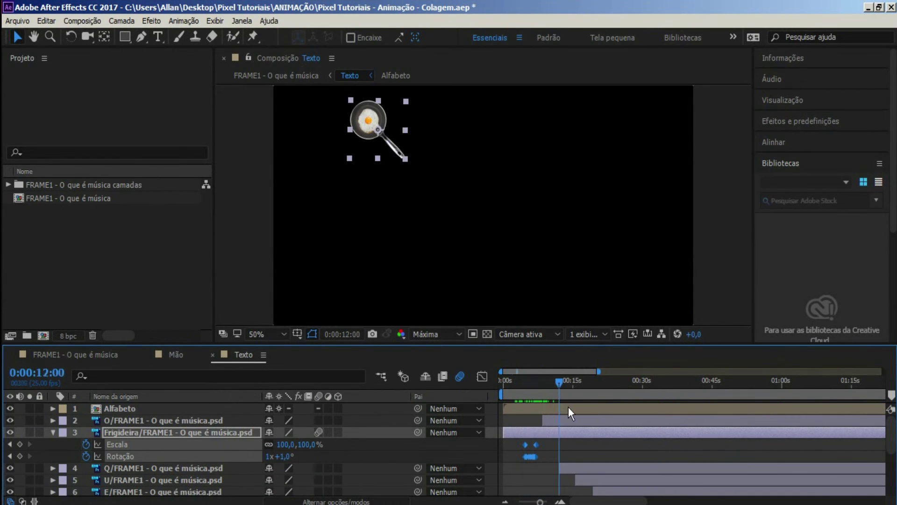
left_click_drag(515, 400, 575, 408)
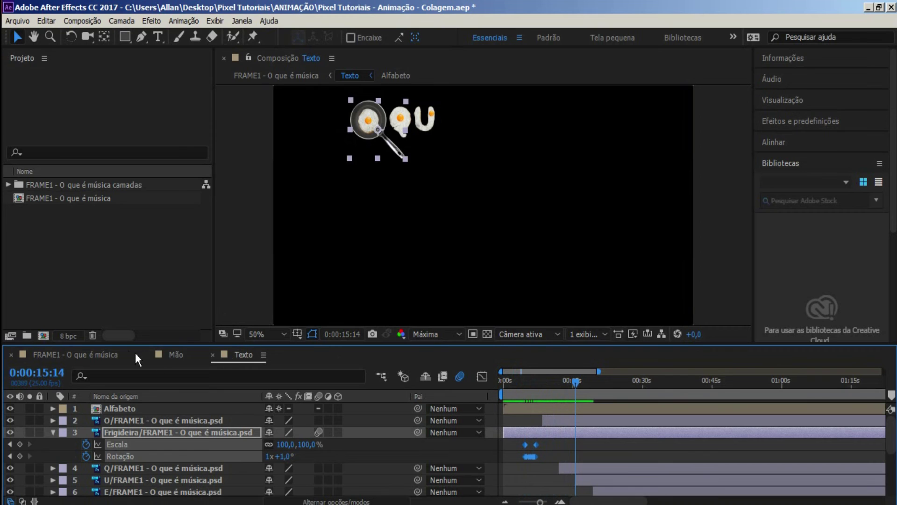
left_click(93, 354)
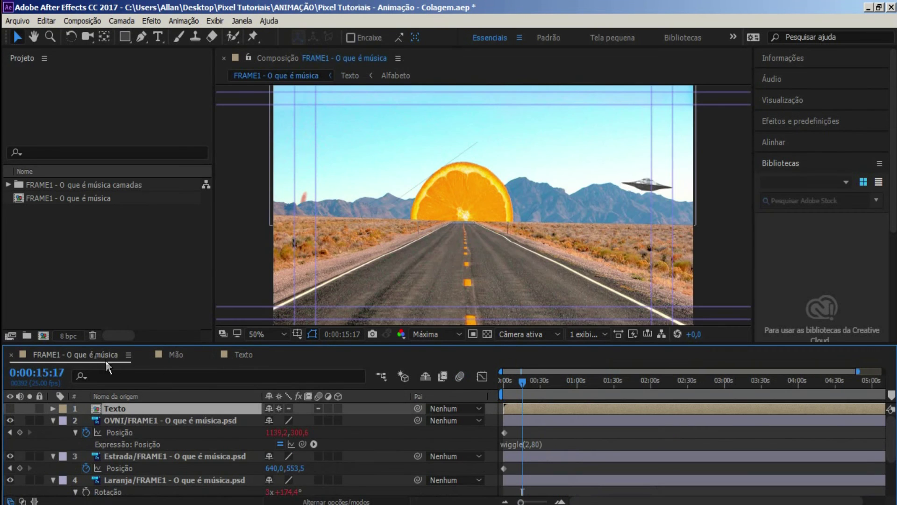
- Enable motion blur on the OVNI and Estrada layers
mouse_move(522, 383)
left_mouse_down()
mouse_move(590, 388)
mouse_move(566, 401)
left_mouse_up()
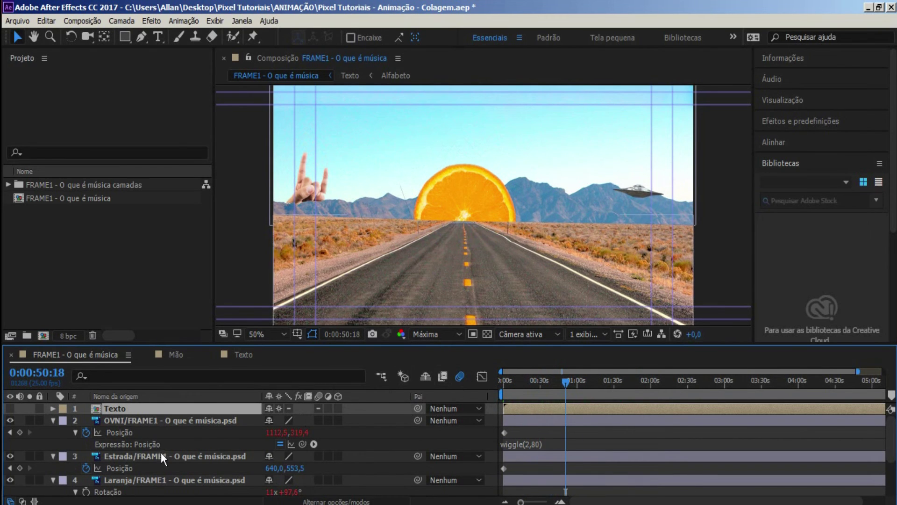
scroll(280, 464, "down", 3)
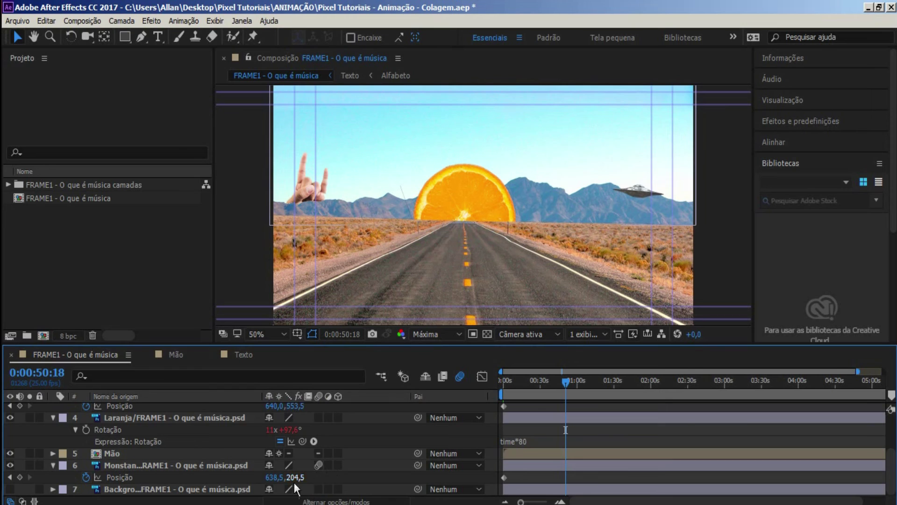
scroll(312, 466, "up", 3)
left_click(318, 420)
left_click(318, 456)
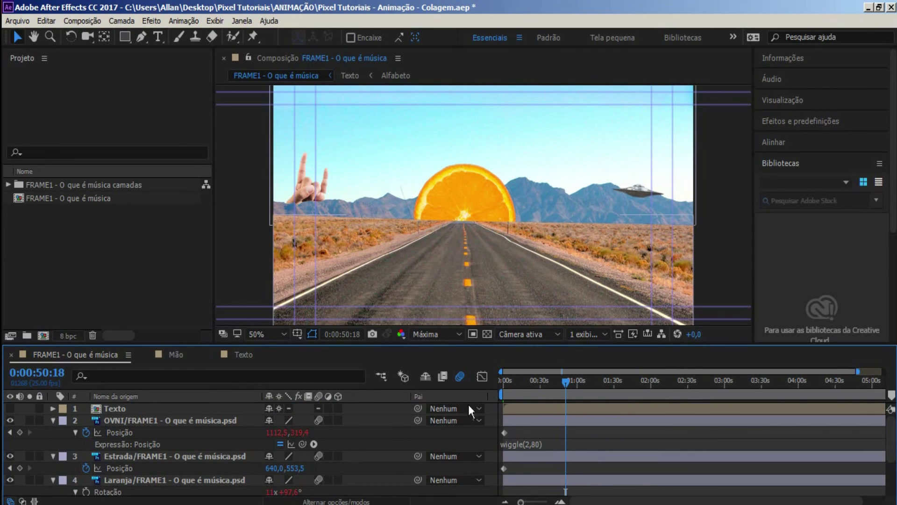
- Make the Texto title layer visible and preview the title around 25 seconds
left_click_drag(528, 379, 672, 413)
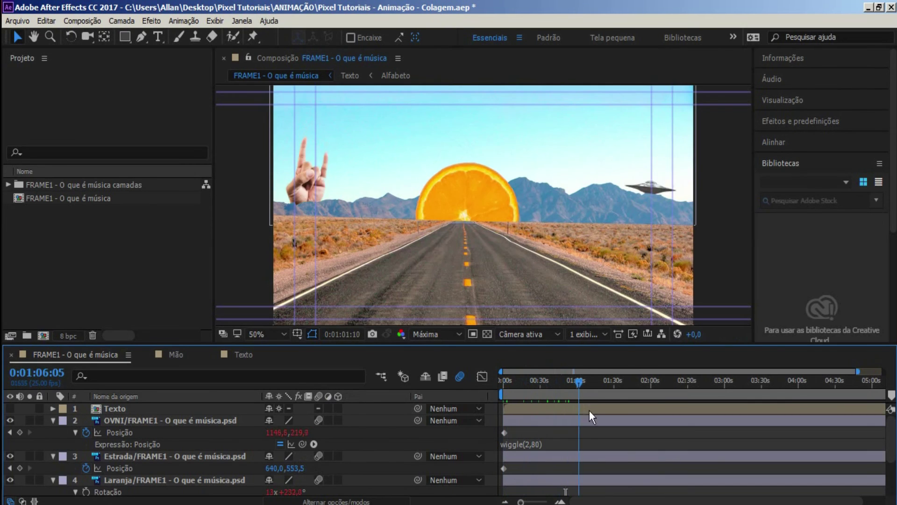
left_click(10, 408)
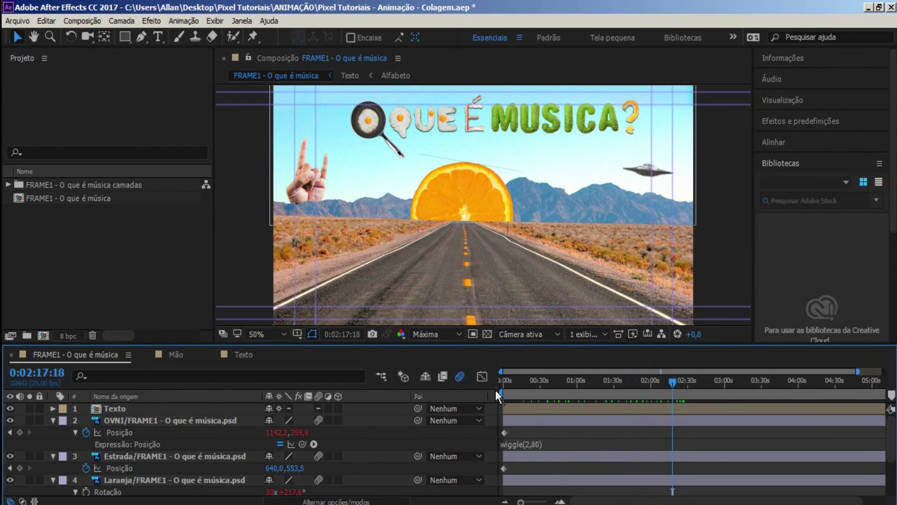
mouse_move(532, 383)
left_mouse_down()
mouse_move(532, 393)
mouse_move(571, 403)
mouse_move(512, 409)
mouse_move(577, 436)
left_mouse_up()
left_click(531, 408)
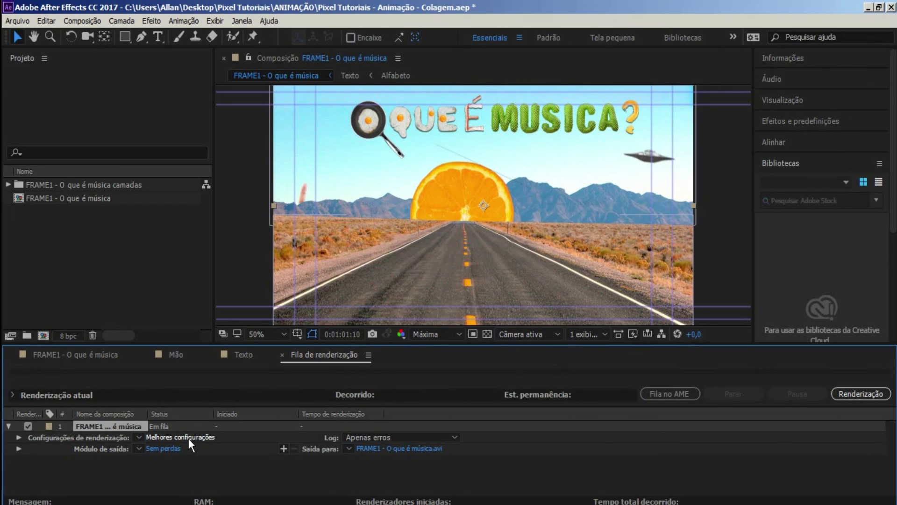
- Set the render output to QuickTime with RGB + alfa channels, saved as FRAME1 - O que é música.mov
left_click(189, 437)
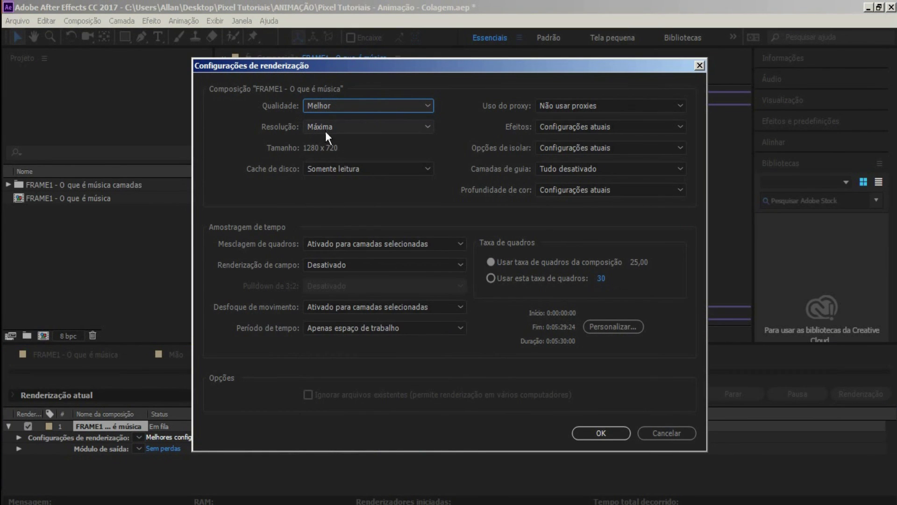
left_click(601, 433)
left_click(167, 450)
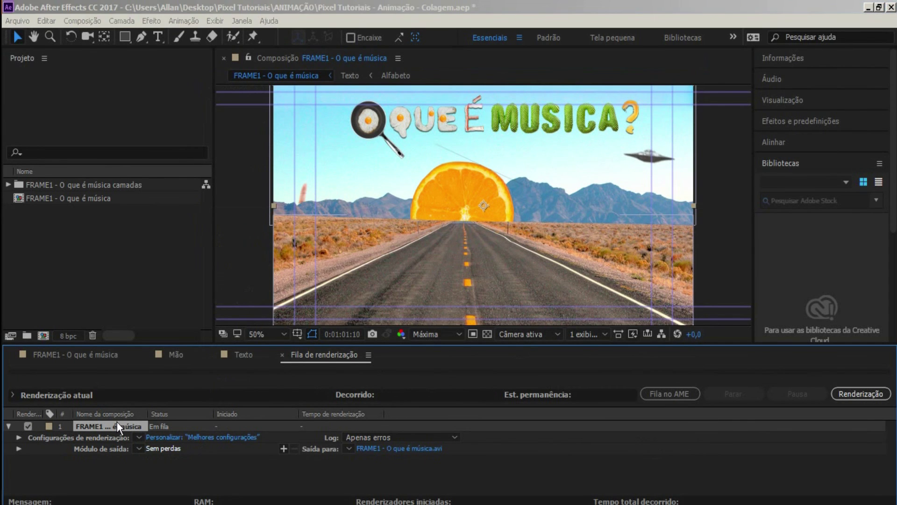
left_click(154, 76)
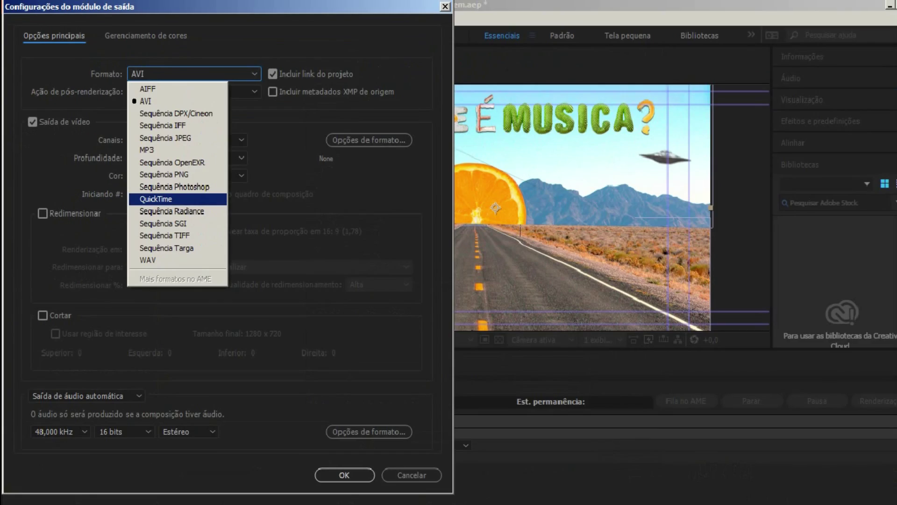
left_click(155, 199)
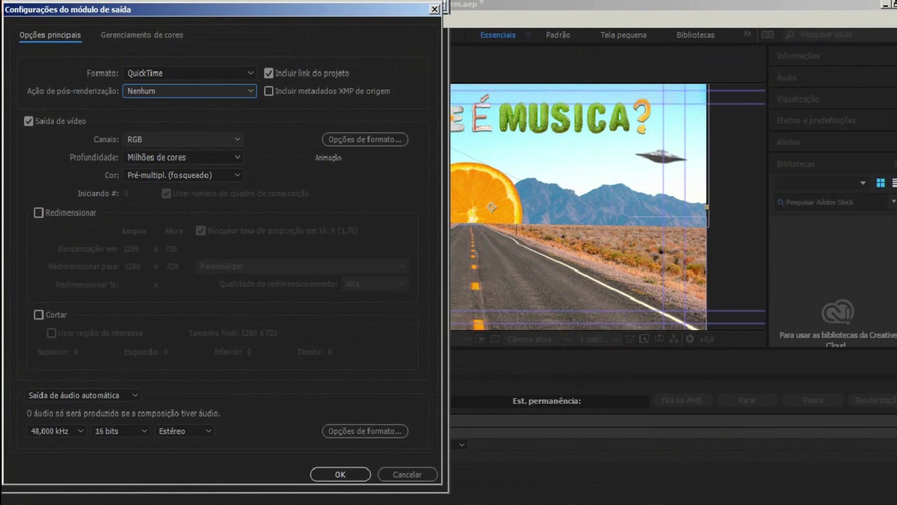
left_click(158, 139)
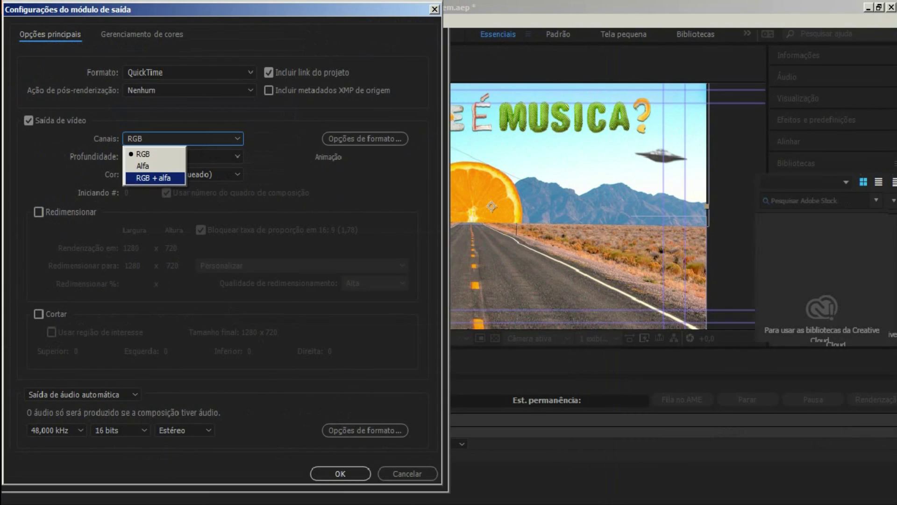
left_click(158, 179)
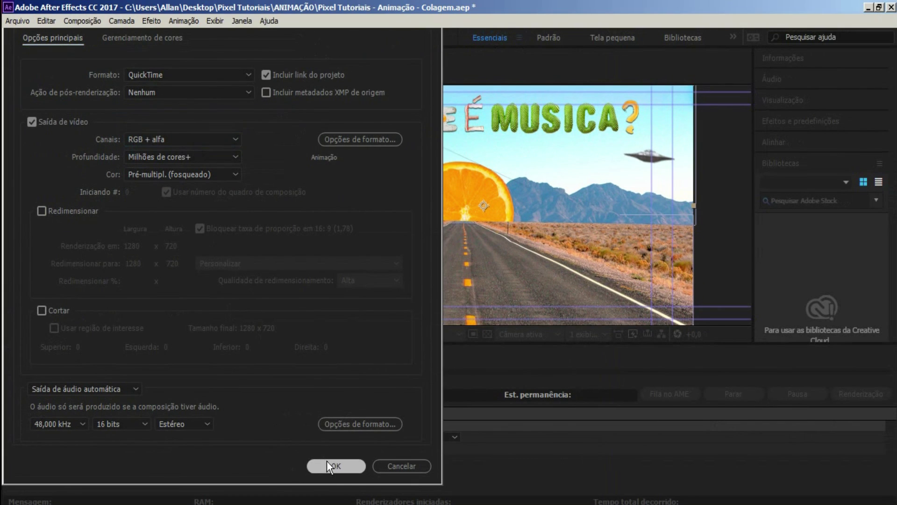
left_click(327, 463)
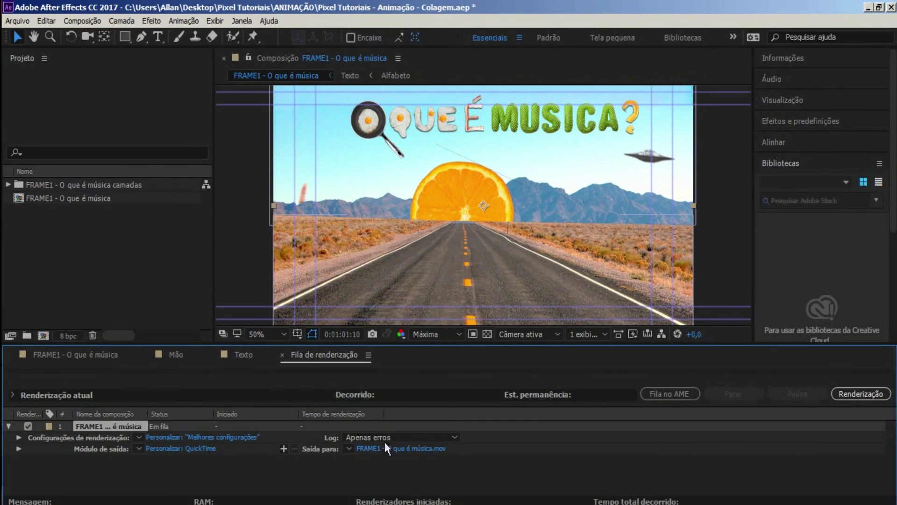
left_click(420, 448)
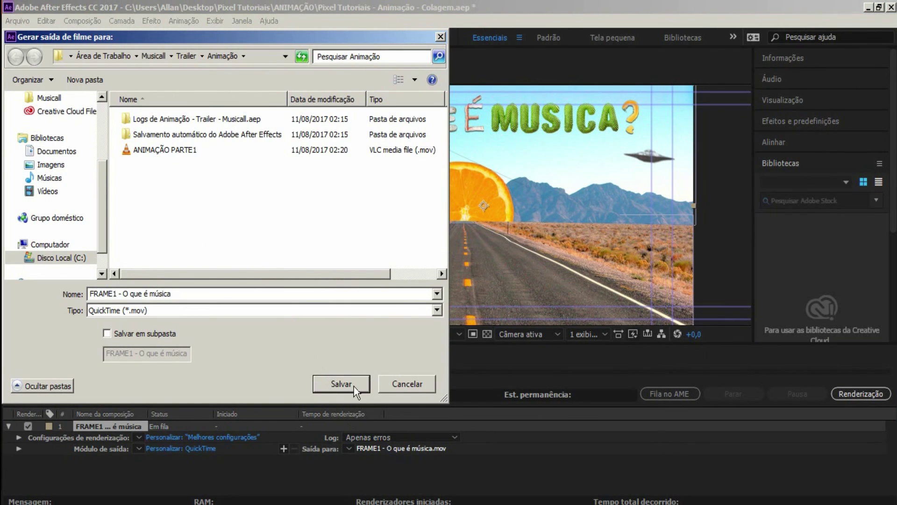
left_click(346, 385)
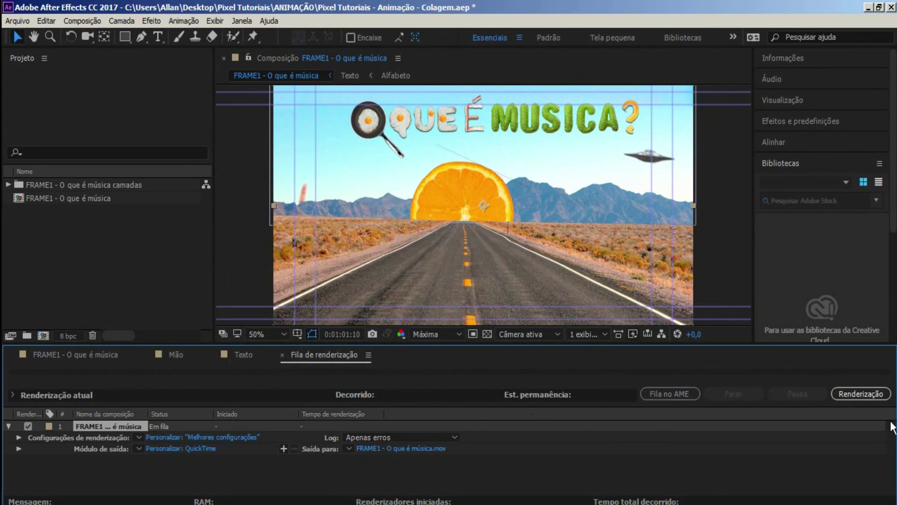